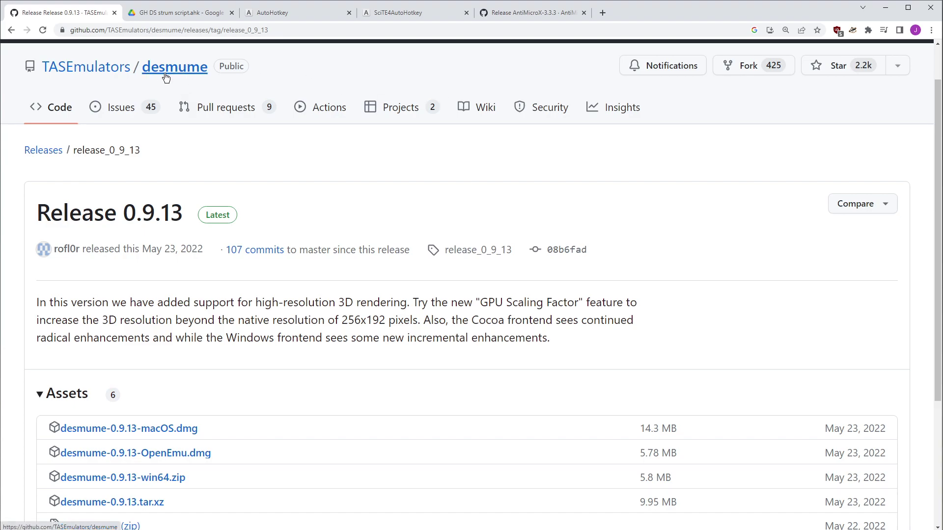
Download desmume-0.9.13-win64.zip from the GitHub release and GH DS strum script.ahk from Google Drive
left_click(172, 479)
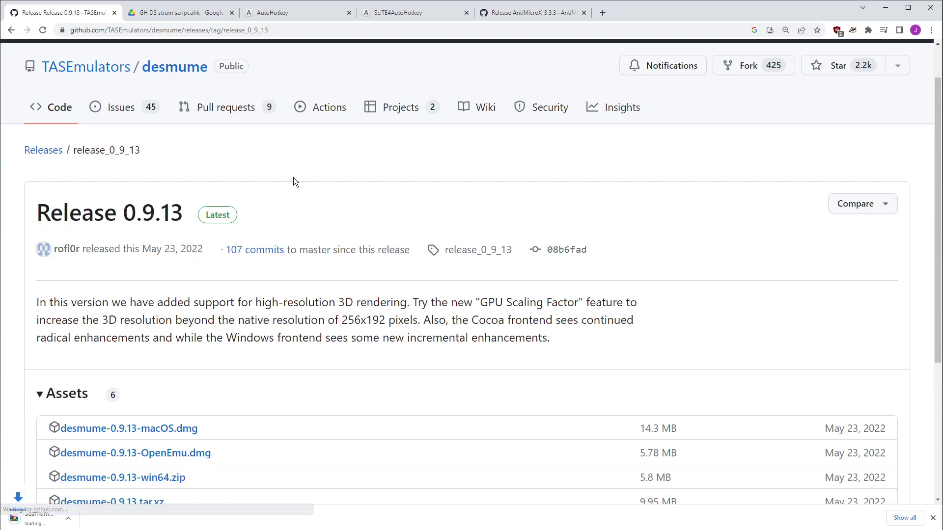
key("ctrl+Tab")
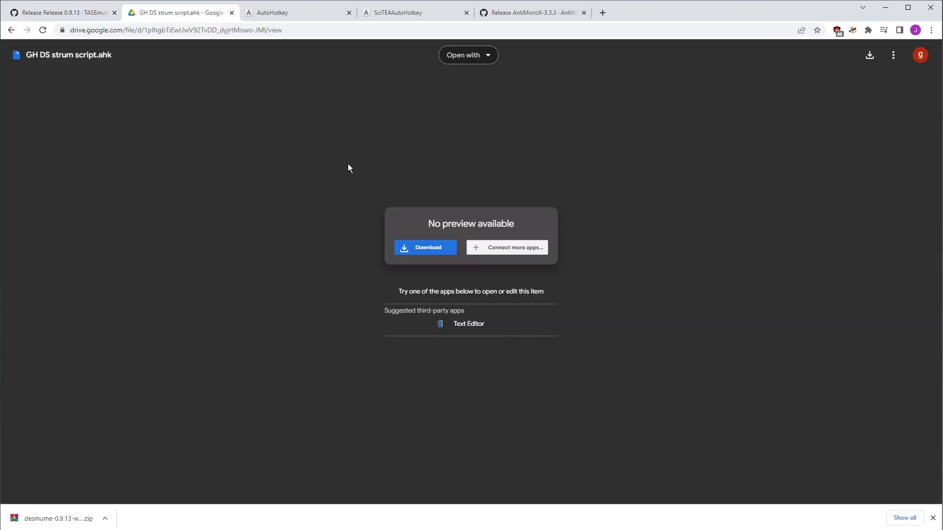
left_click(434, 250)
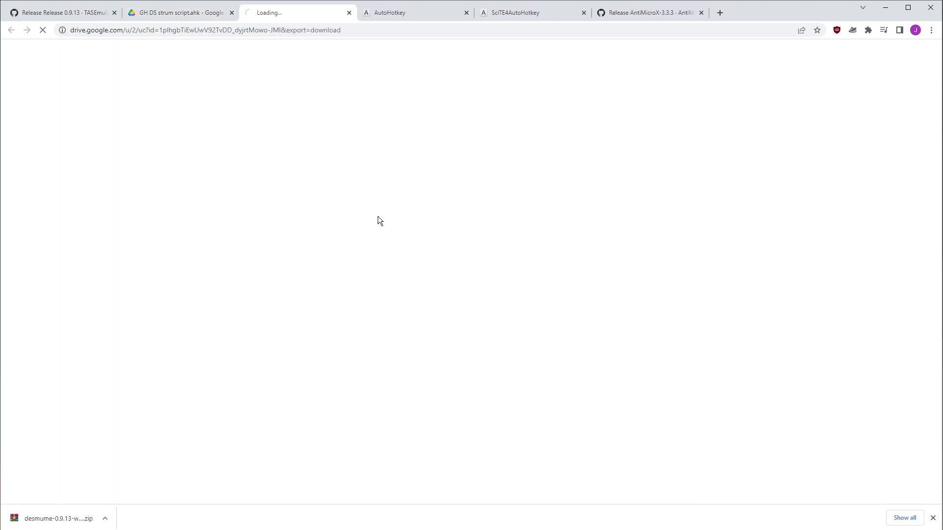
Download the AutoHotkey v2.0 installer from the AutoHotkey website
left_click(309, 13)
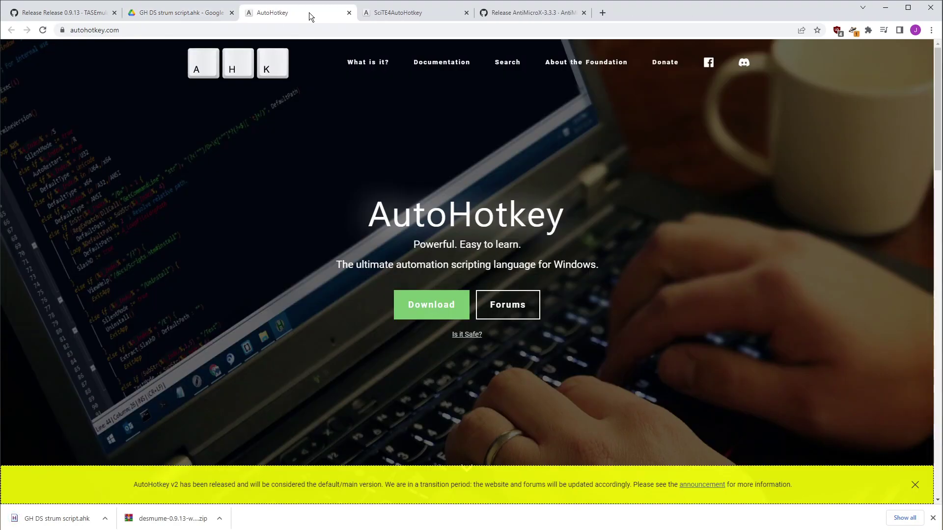
left_click(445, 304)
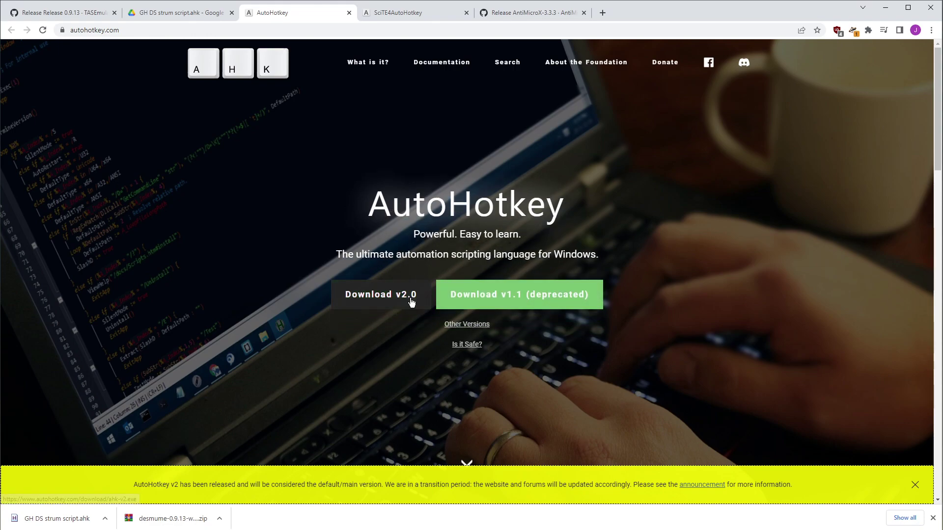
left_click(411, 302)
Look over the SciTE4AutoHotkey download page and the AntiMicroX-3.3.3 release page on GitHub
key("ctrl+Tab")
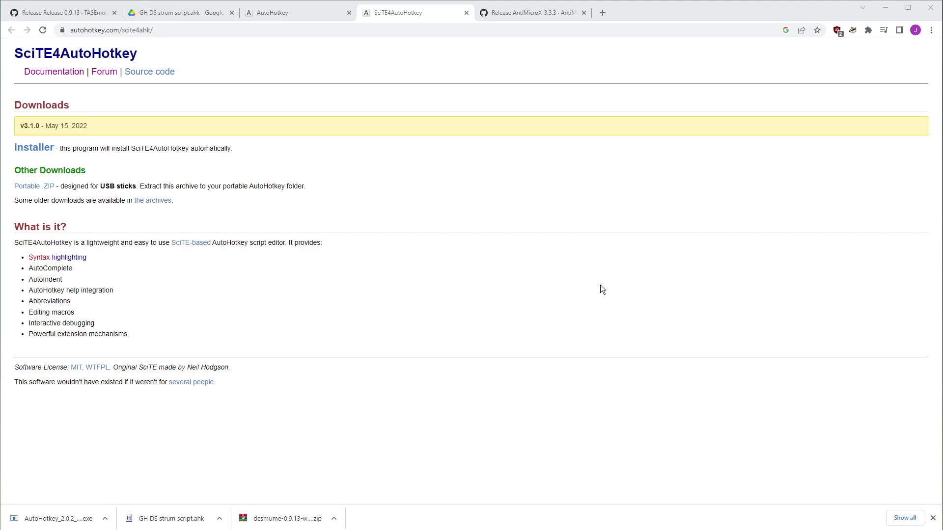
left_click(528, 17)
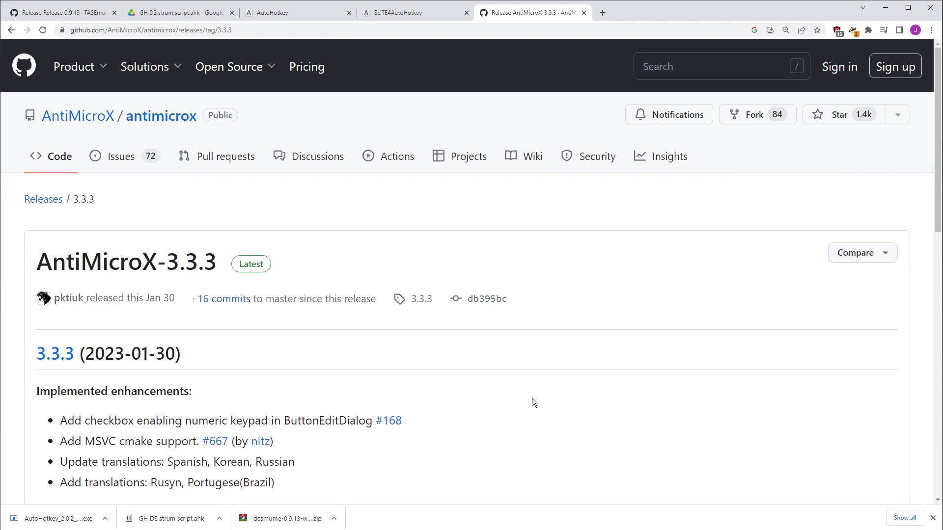
scroll(510, 385, "down", 11)
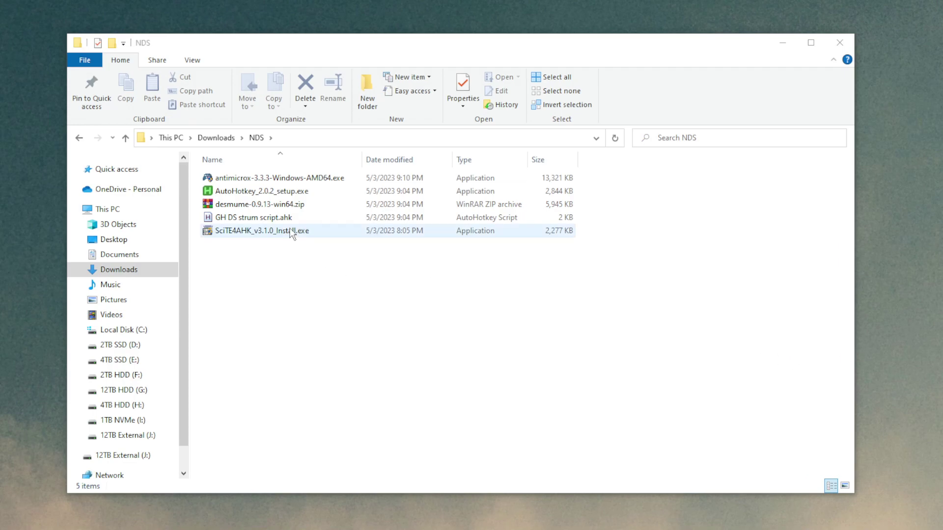
In File Explorer, extract desmume-0.9.13-win64.zip into its own folder inside NDS and check the extracted files
left_click(275, 209)
right_click(276, 210)
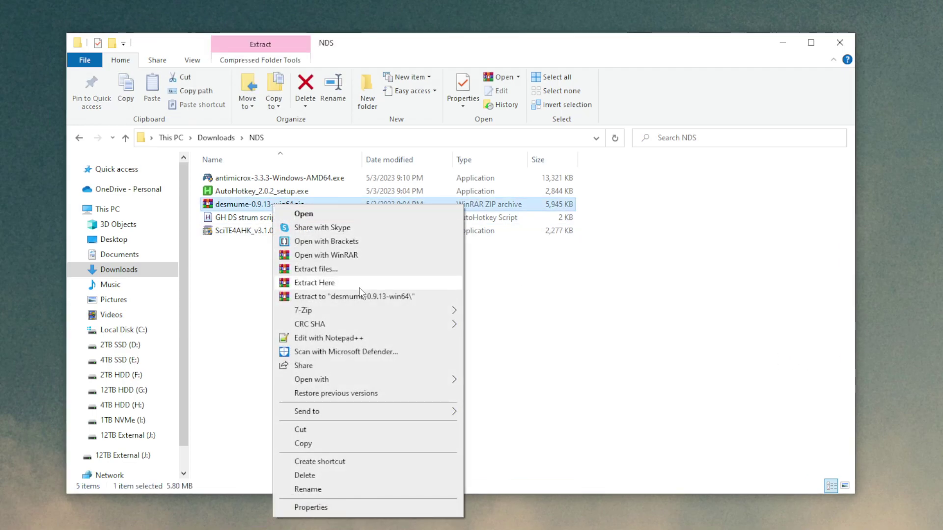
left_click(327, 297)
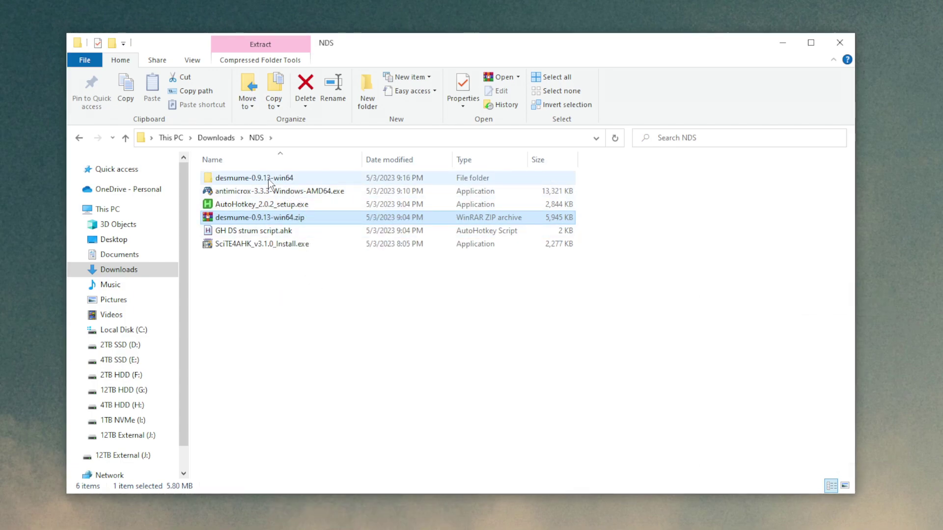
double_click(269, 179)
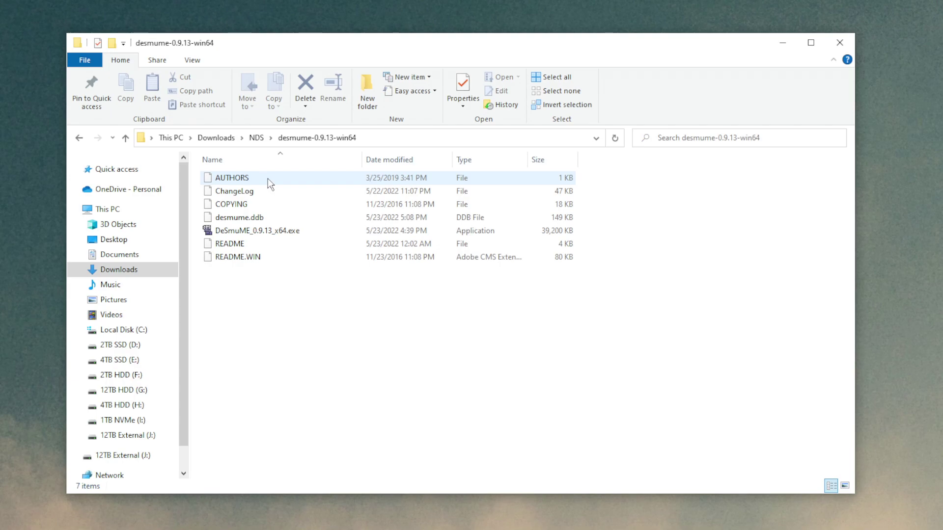
key("alt+Left")
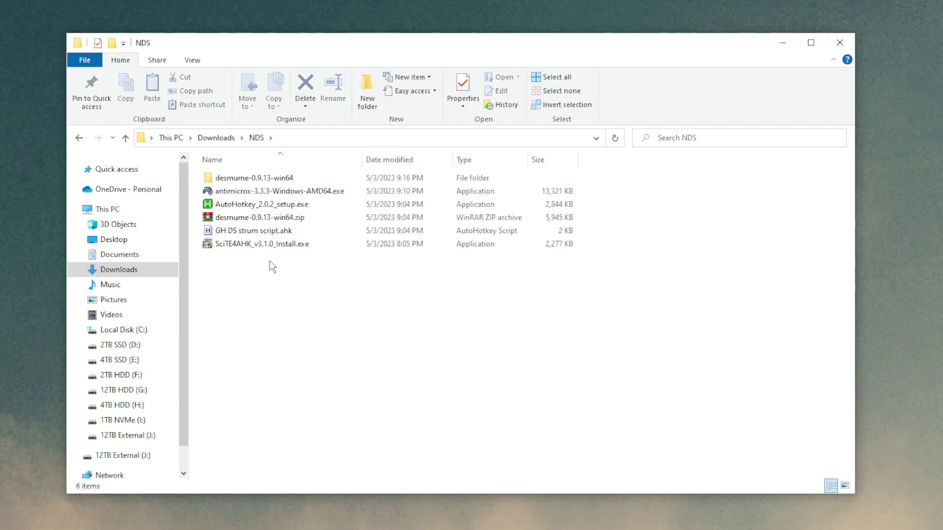
Install AutoHotkey v2.0.2 for all users in C:\Program Files\AutoHotkey and close the AutoHotkey Dash
double_click(286, 204)
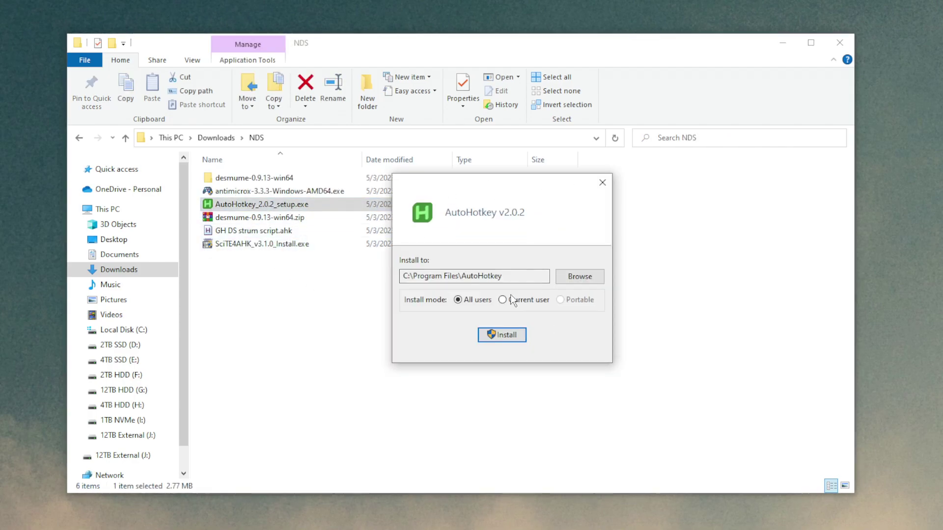
left_click(507, 337)
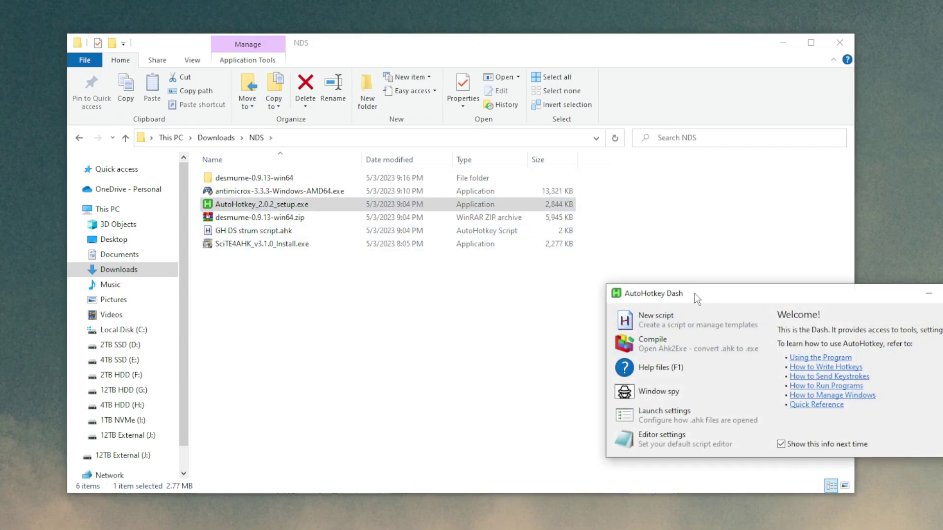
left_click_drag(695, 293, 465, 213)
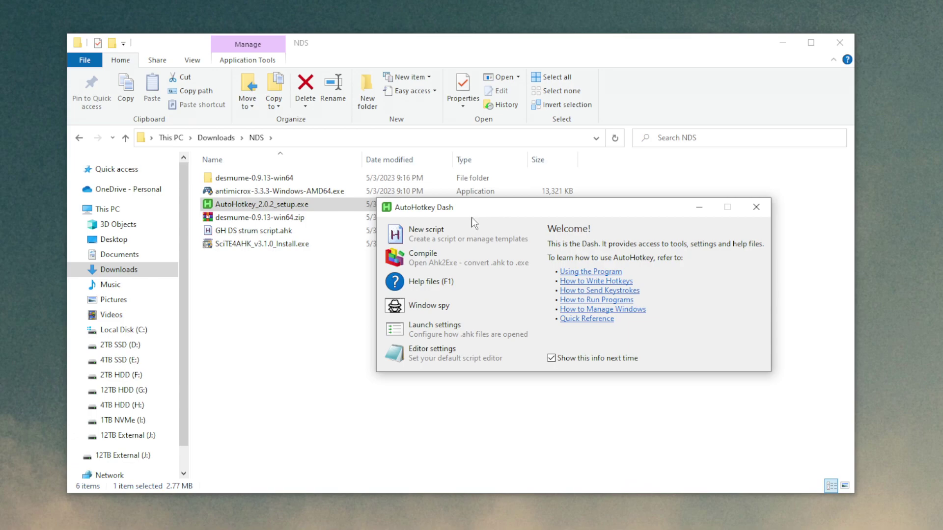
left_click(756, 208)
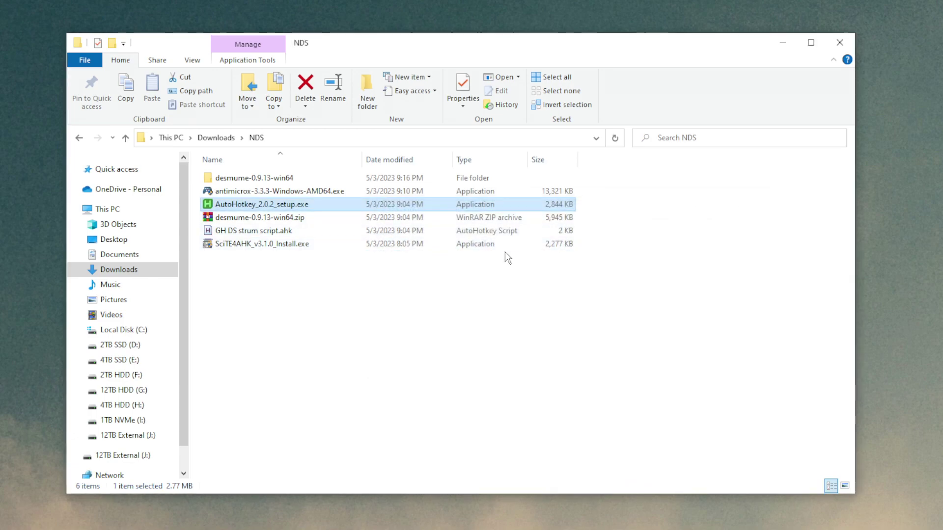
Install SciTE4AutoHotkey 3.1.0 in C:\Program Files\AutoHotkey\SciTE as the default .ahk editor, with Start menu and desktop shortcuts
left_click(255, 237)
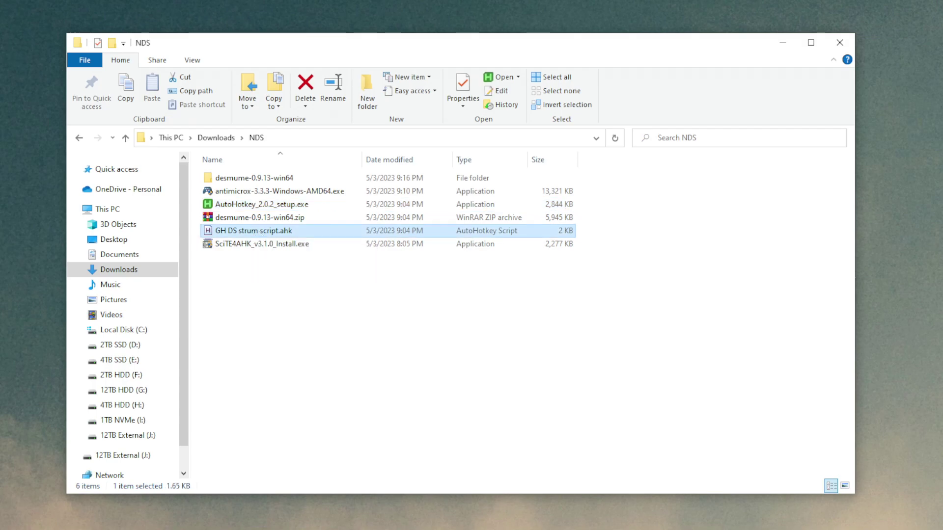
left_click(225, 244)
double_click(225, 244)
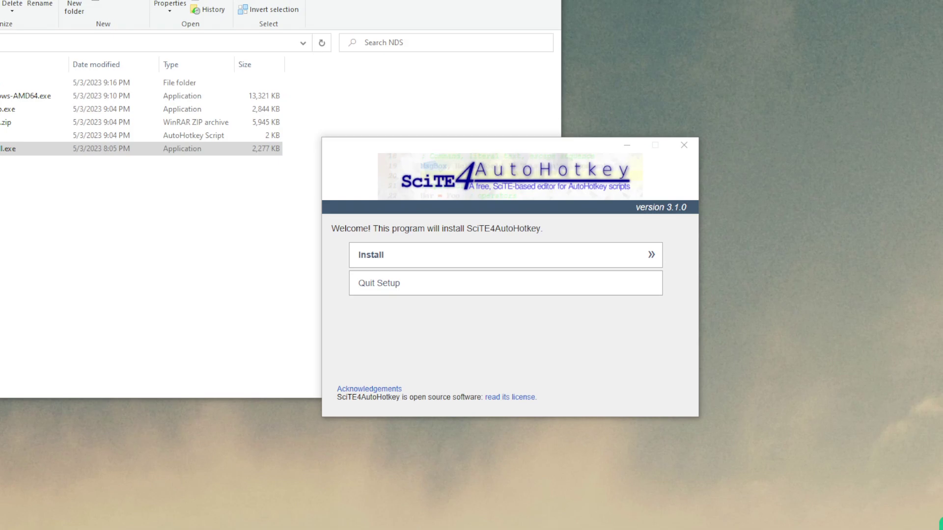
left_click(440, 260)
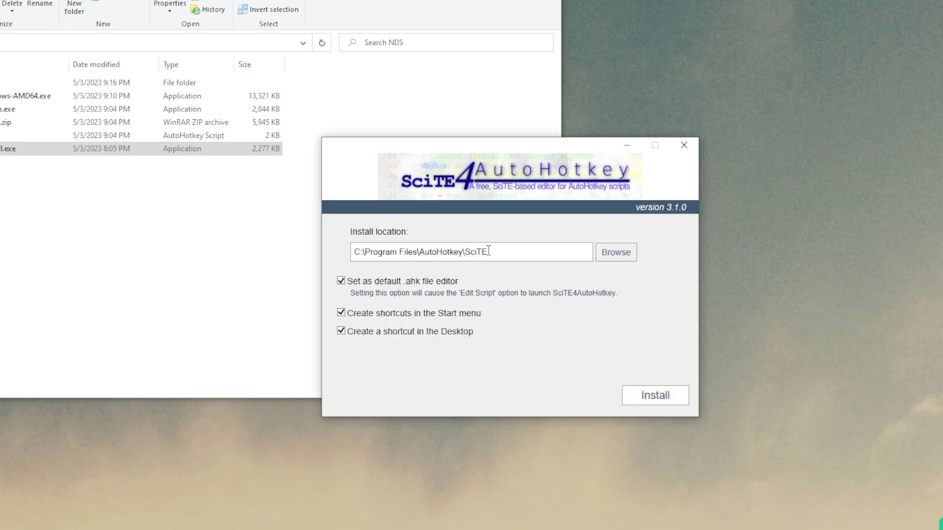
left_click(650, 401)
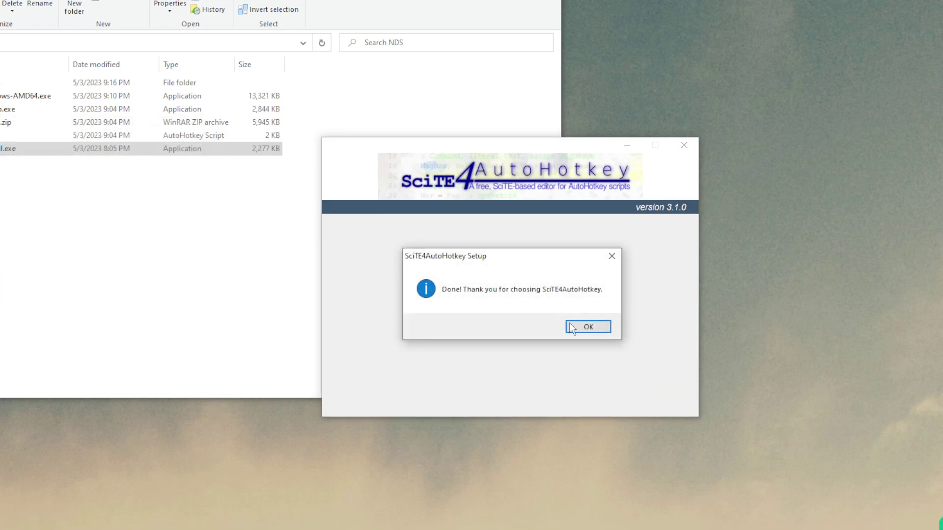
left_click(589, 330)
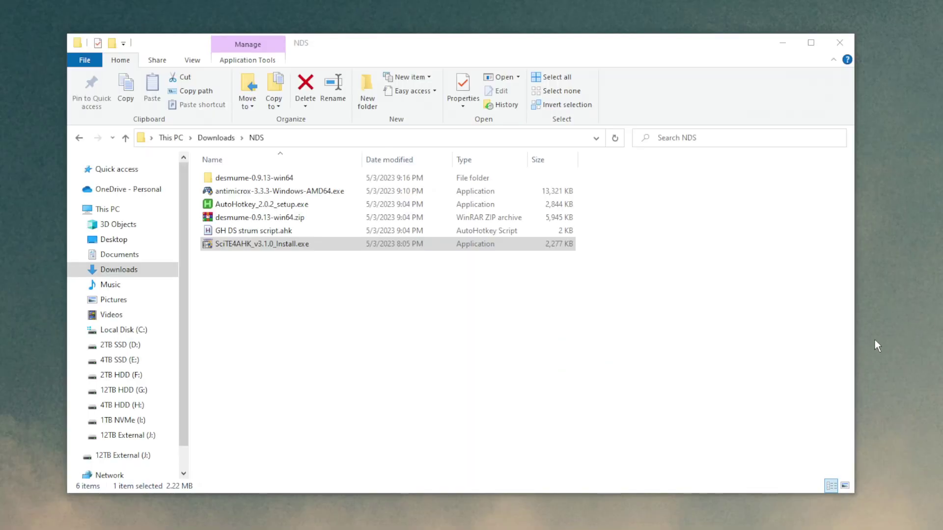
Run GH DS strum script.ahk with AutoHotkey and make it the permanent app for opening .ahk files
left_click(264, 233)
right_click(265, 235)
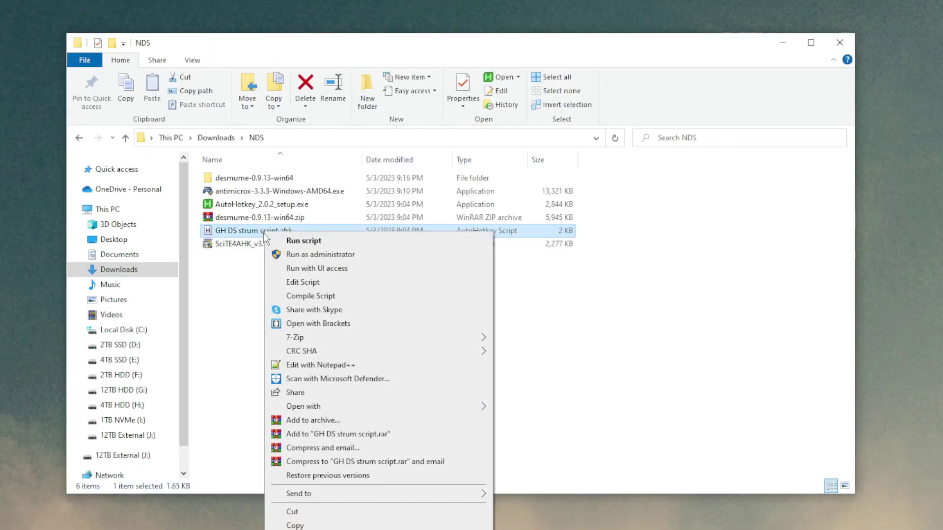
left_click(298, 240)
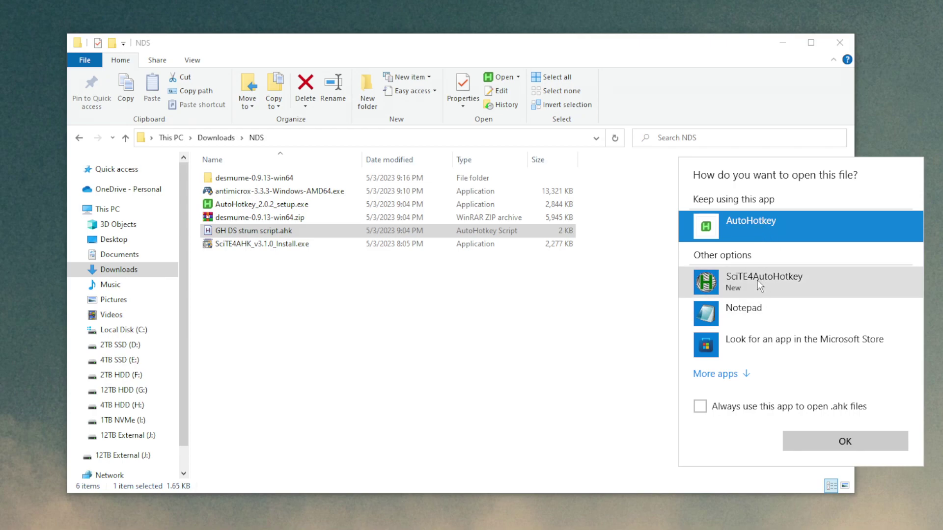
left_click(746, 407)
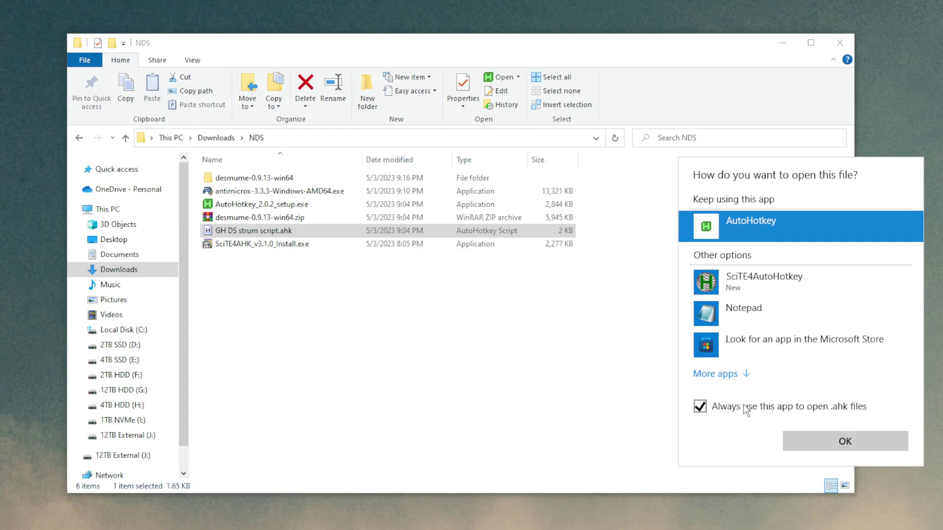
left_click(839, 445)
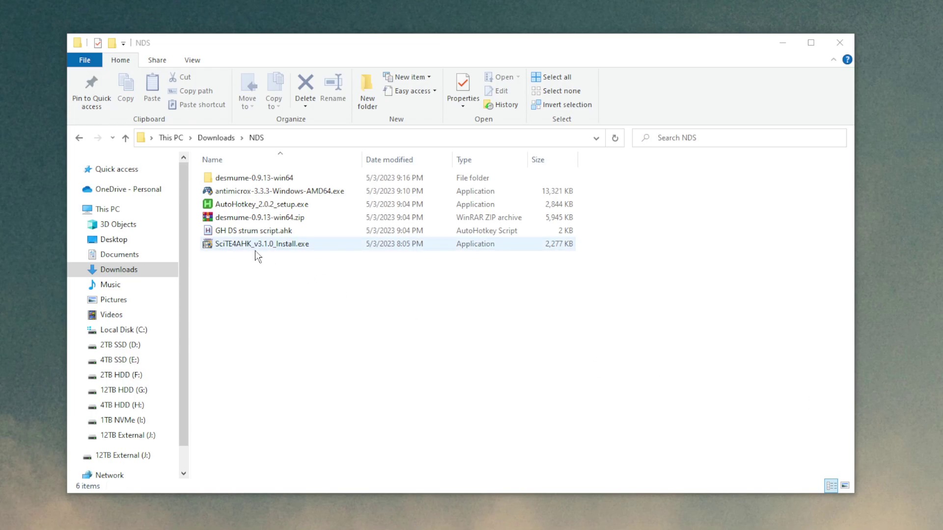
Open GH DS strum script.ahk for editing from the NDS folder and close the editor again
left_click(236, 232)
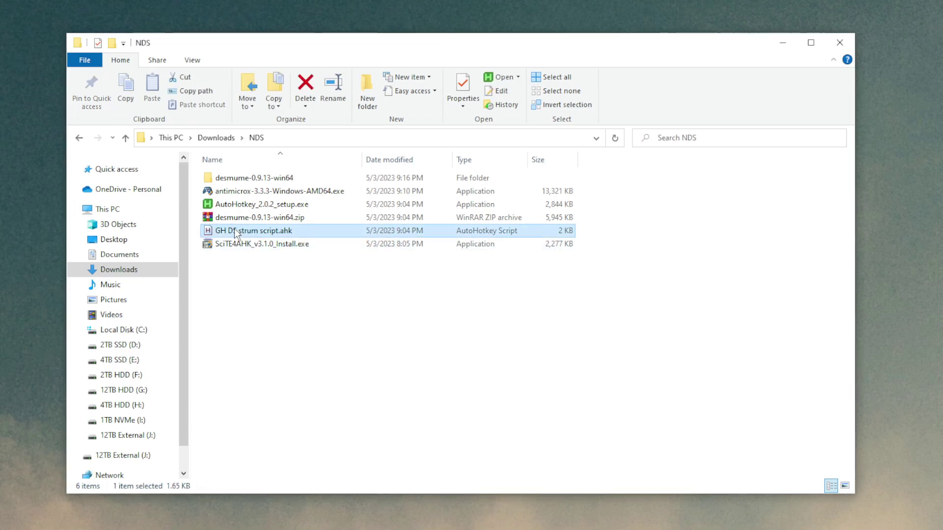
right_click(235, 232)
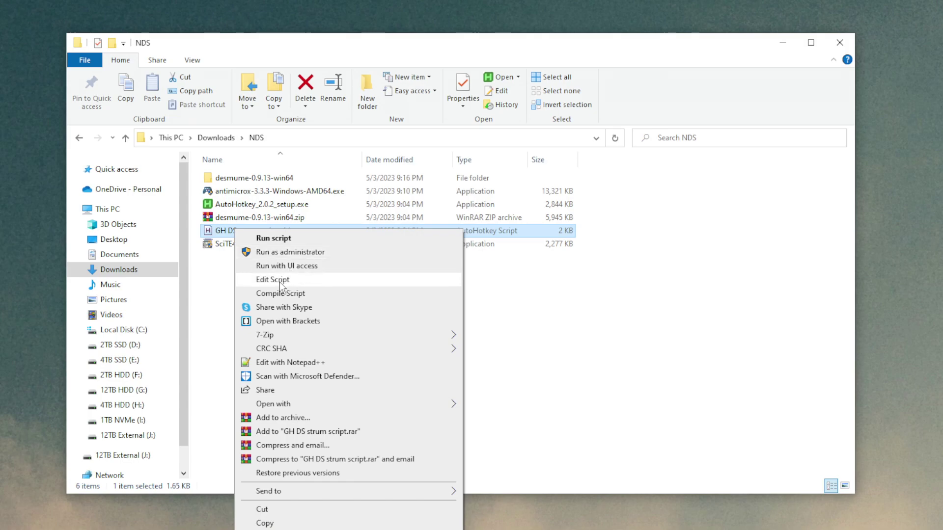
left_click(273, 280)
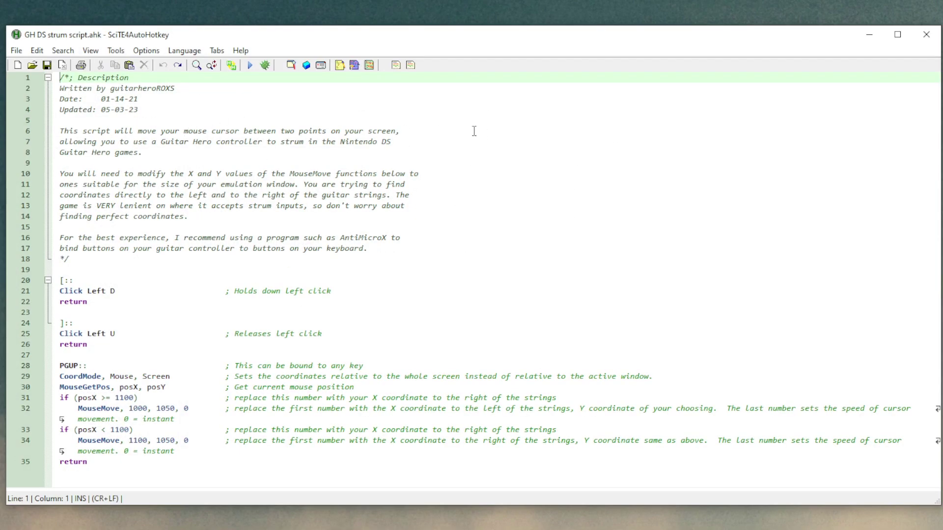
left_click(926, 34)
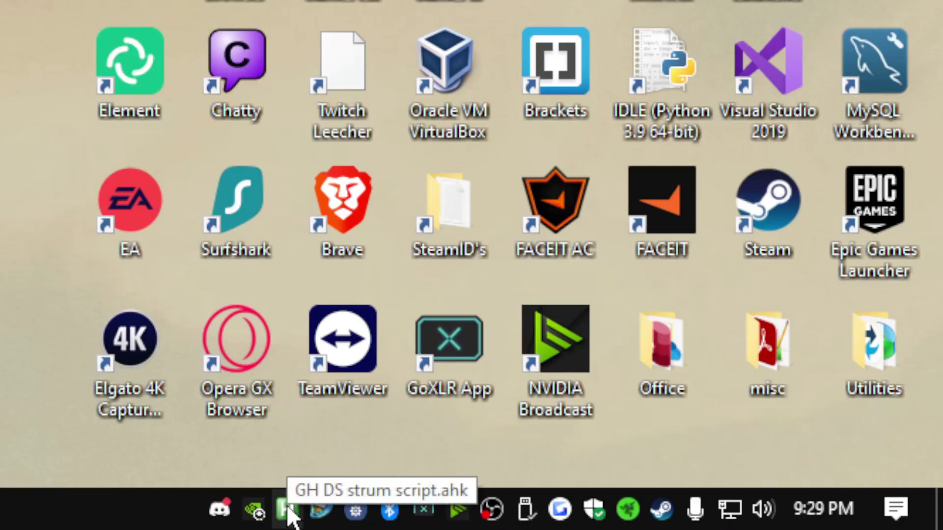
Open the running strum script for editing and examine its description, the hold and release left click comments, and the PGUP section
right_click(289, 512)
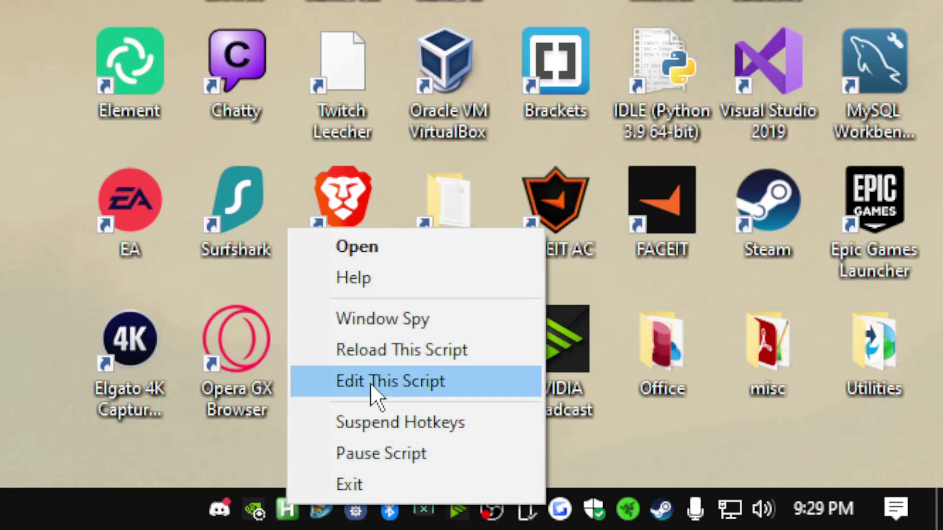
left_click(371, 383)
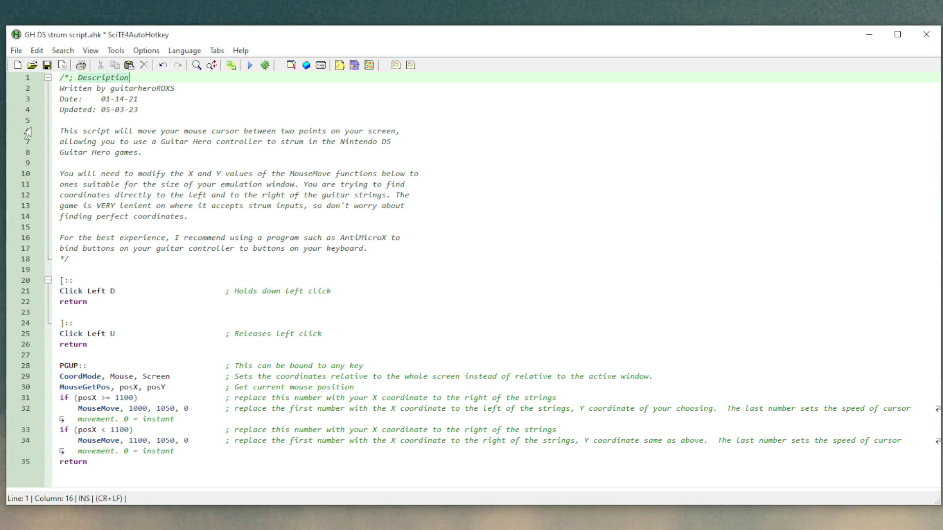
left_click_drag(60, 131, 378, 250)
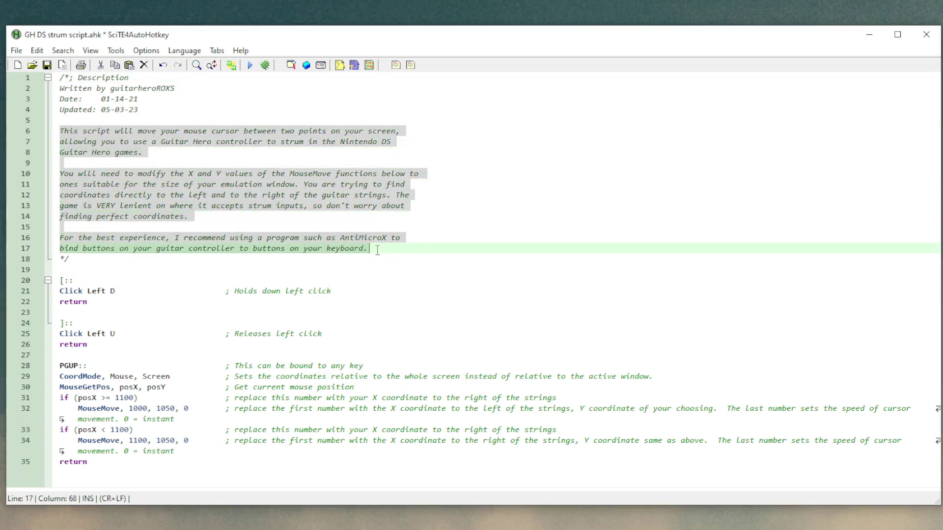
left_click_drag(226, 291, 344, 289)
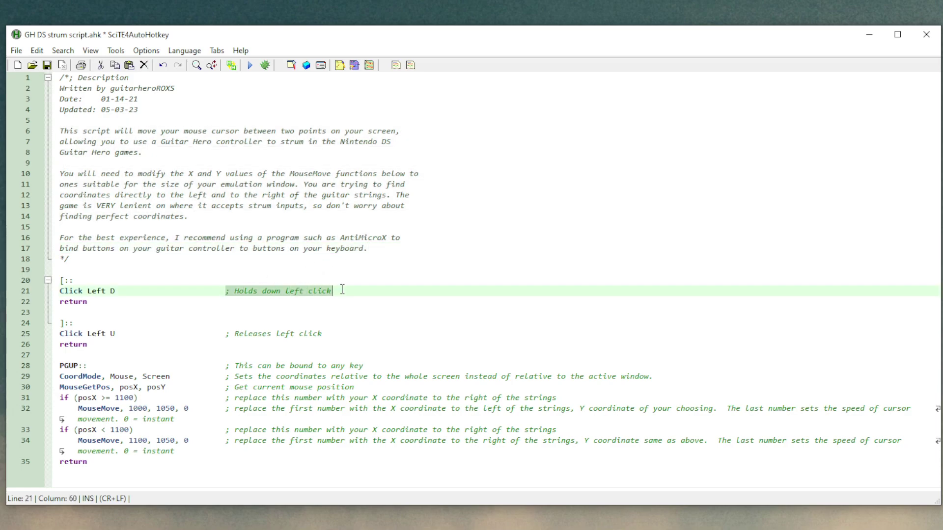
left_click_drag(226, 334, 323, 334)
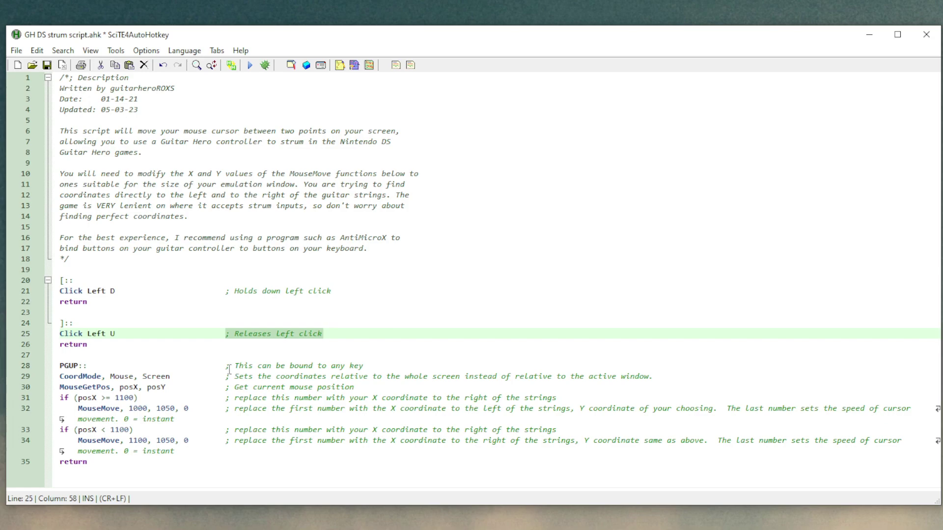
left_click_drag(226, 366, 465, 459)
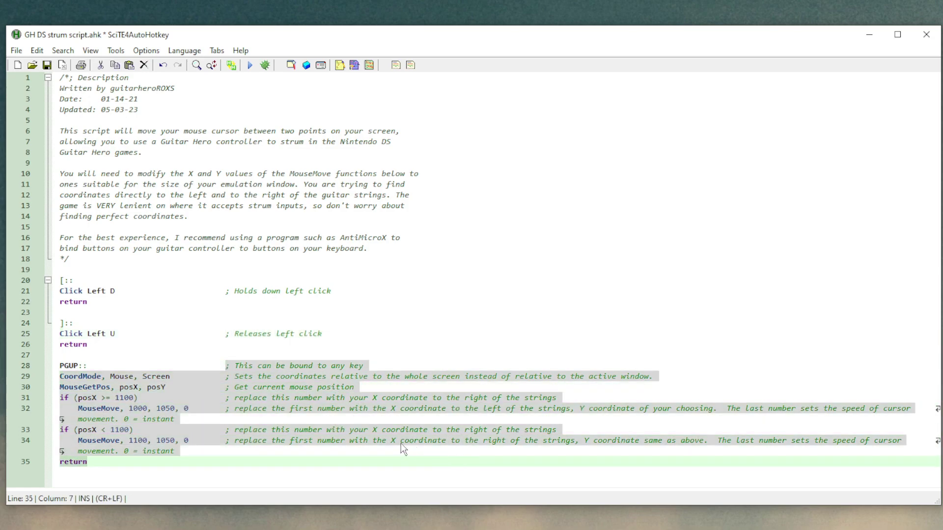
Try T, V and 9 as the hotkey for holding left click on line 20, and restore the [ key
left_click(72, 281)
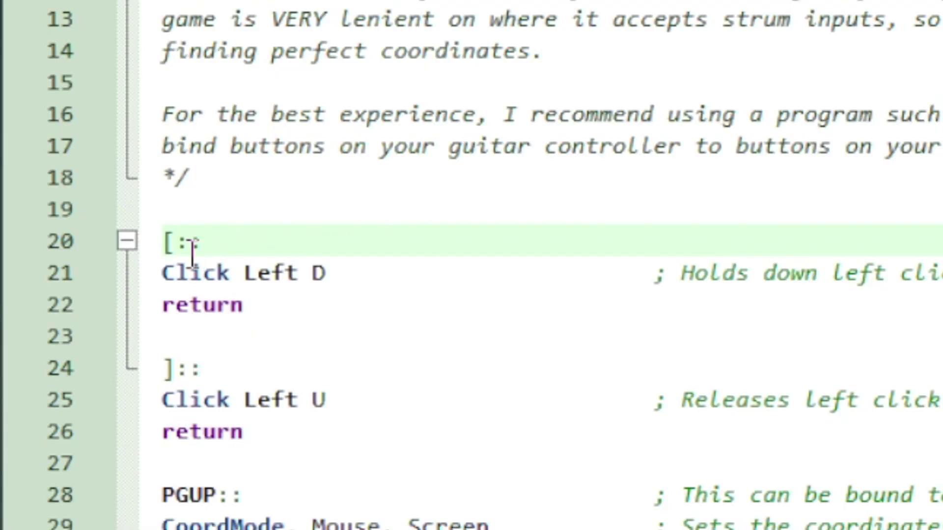
left_click(166, 242)
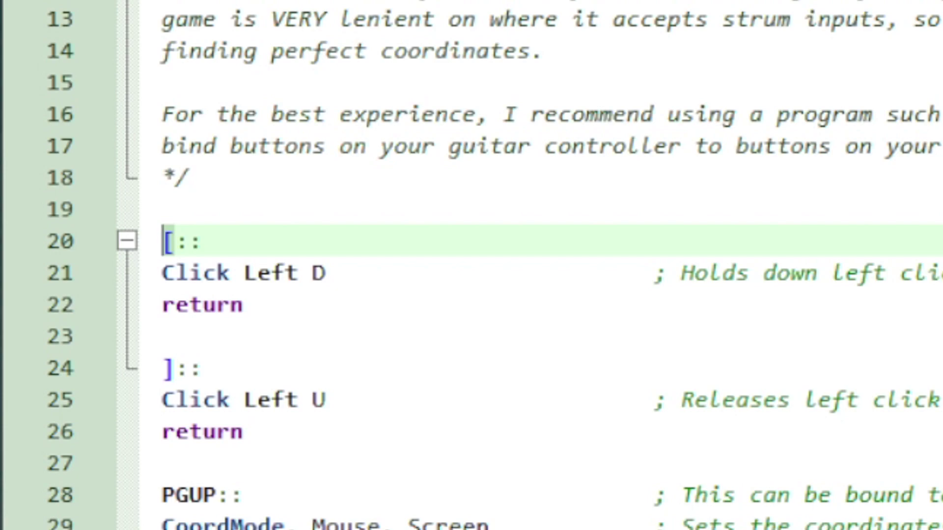
key("Delete")
type("T")
key("BackSpace")
type("V")
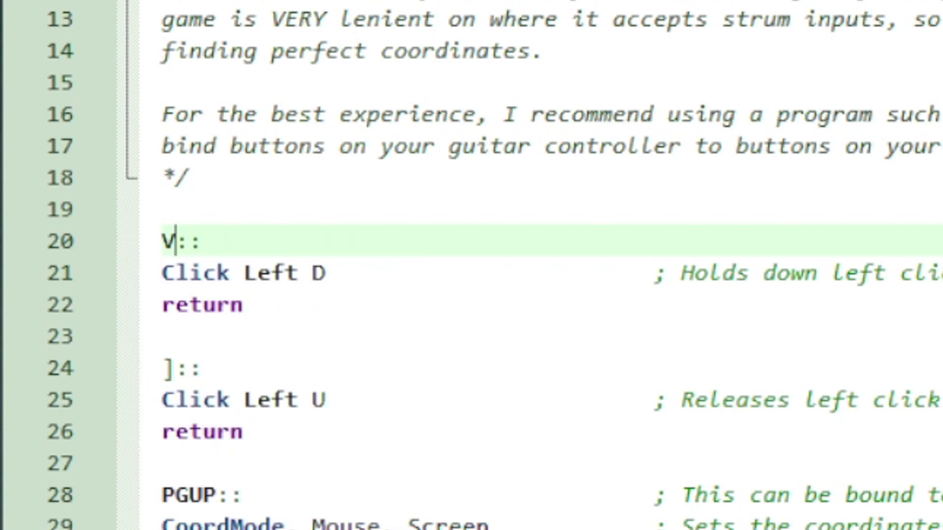
key("BackSpace")
type("9")
key("BackSpace")
type("[")
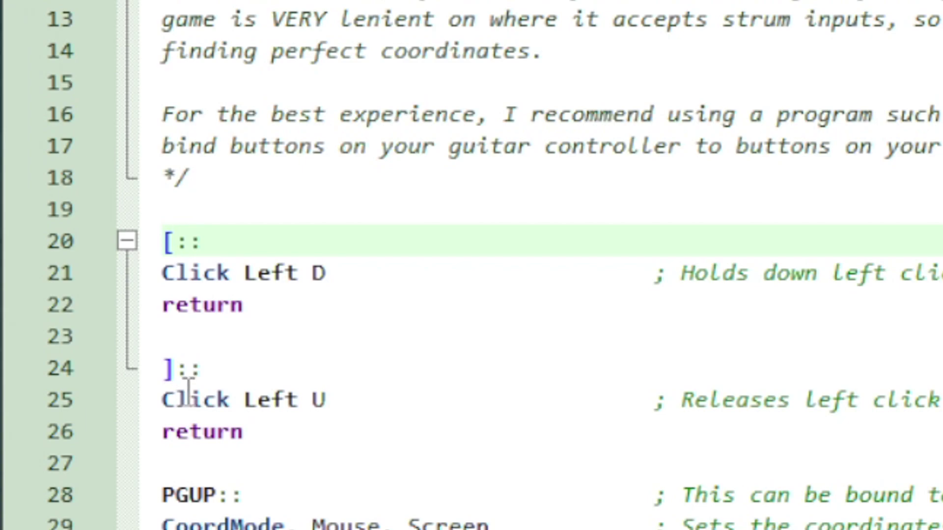
Examine the release left click hotkey, the PGUP hotkey, and the CoordMode and MouseGetPos lines of the strum script
left_click(166, 371)
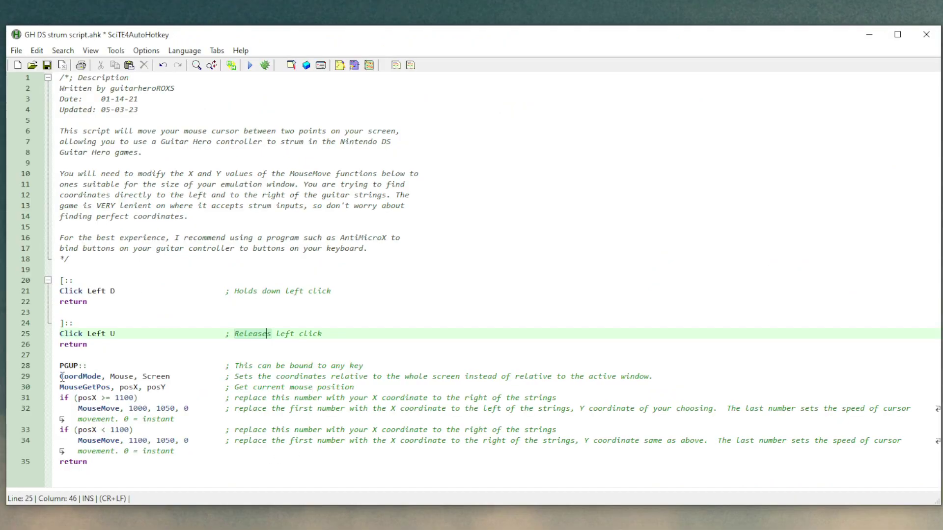
left_click_drag(63, 366, 119, 467)
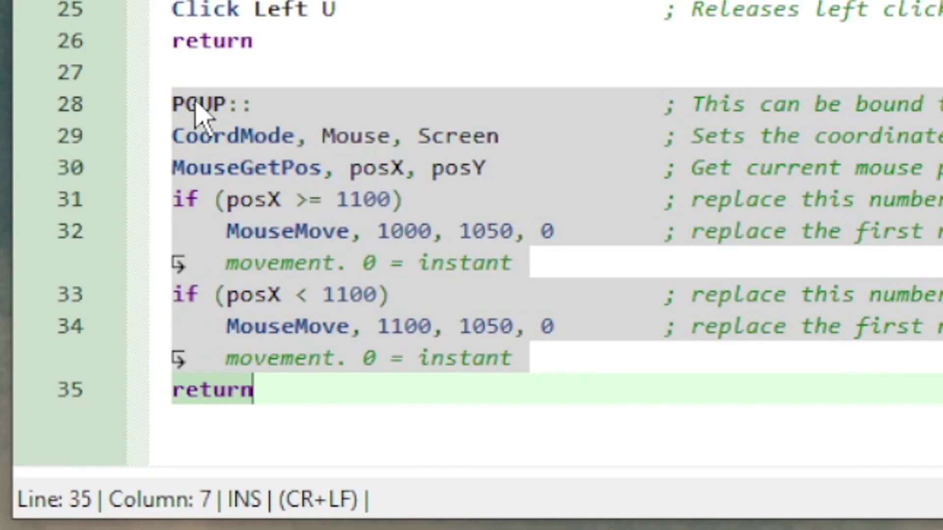
left_click(68, 368)
left_click_drag(77, 364, 64, 364)
left_click_drag(183, 91, 171, 101)
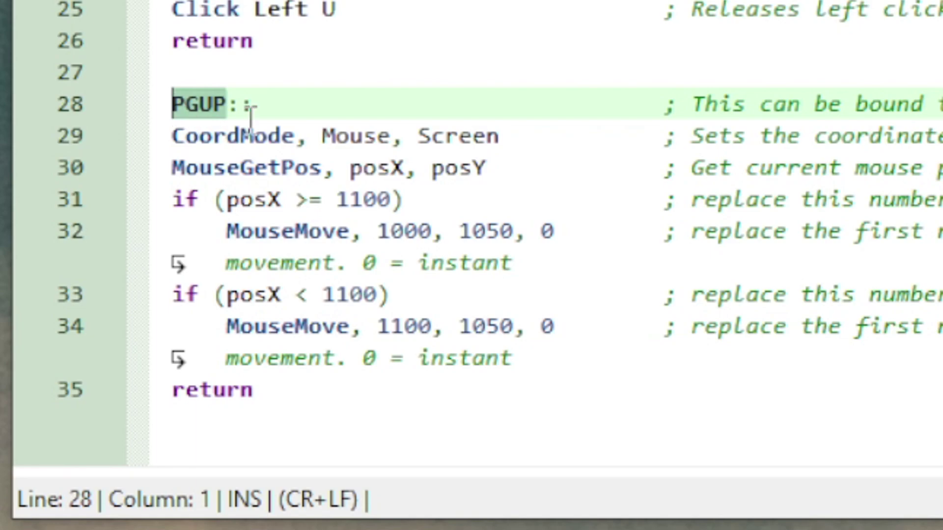
left_click(242, 136)
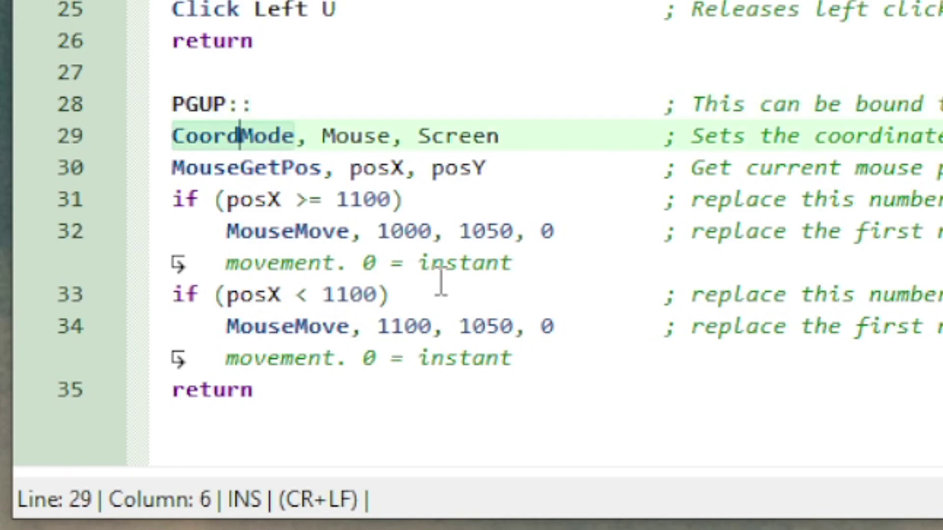
key("Home")
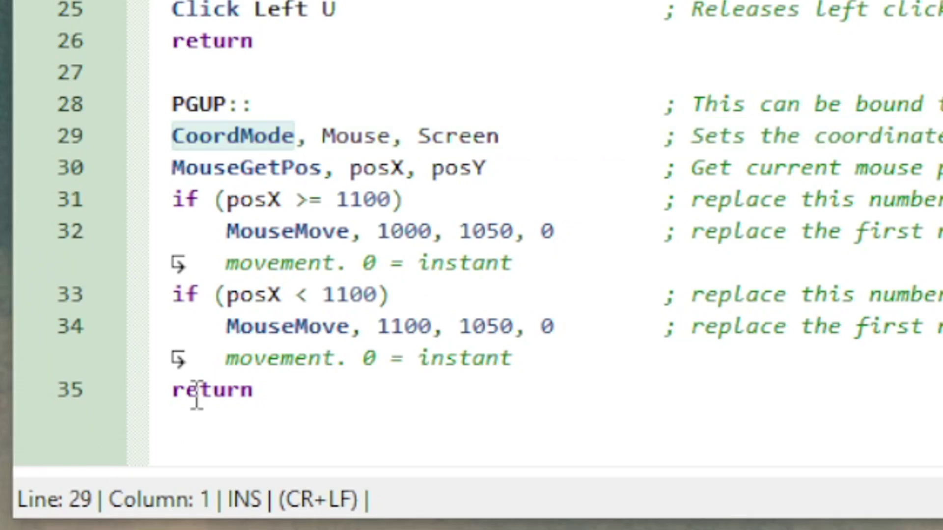
left_click(172, 131)
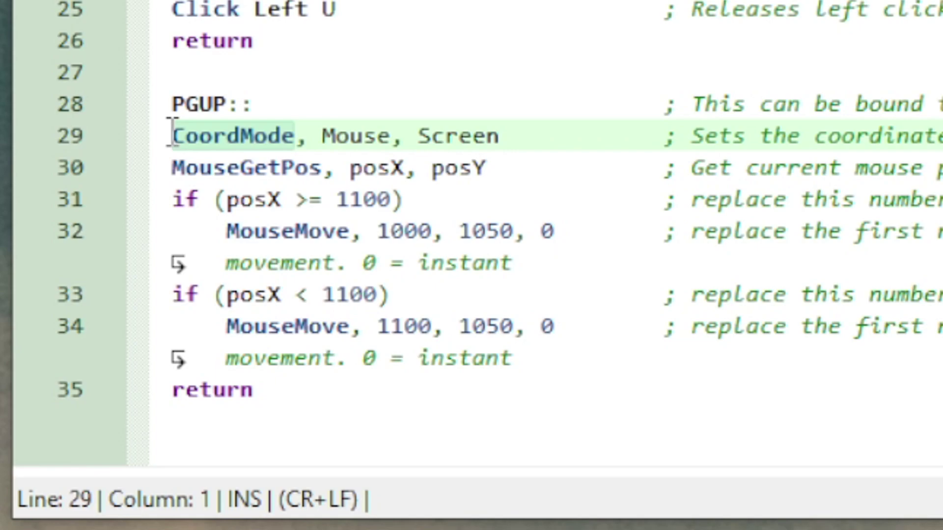
left_click(175, 167)
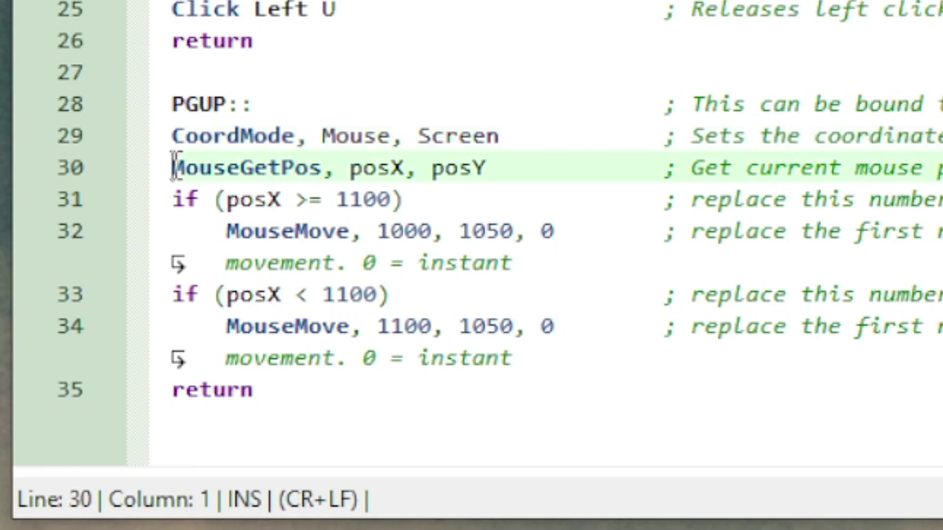
double_click(175, 167)
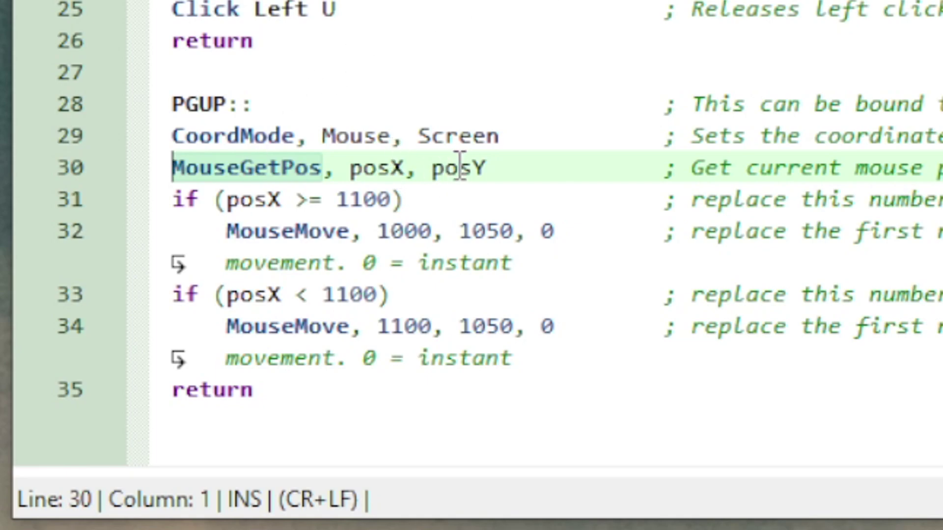
Examine the two posX conditions and the X, Y and speed values of the MouseMove lines in the PGUP section
left_click(177, 200)
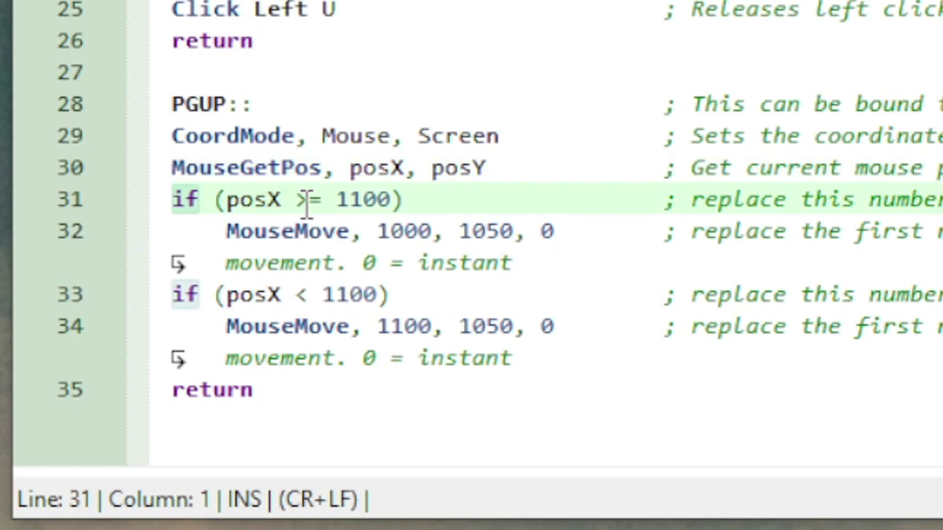
double_click(342, 200)
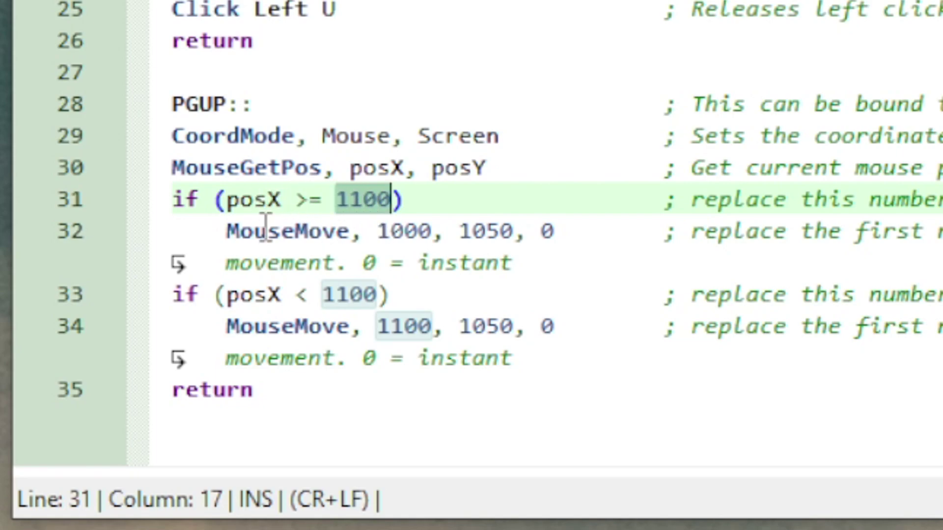
double_click(388, 231)
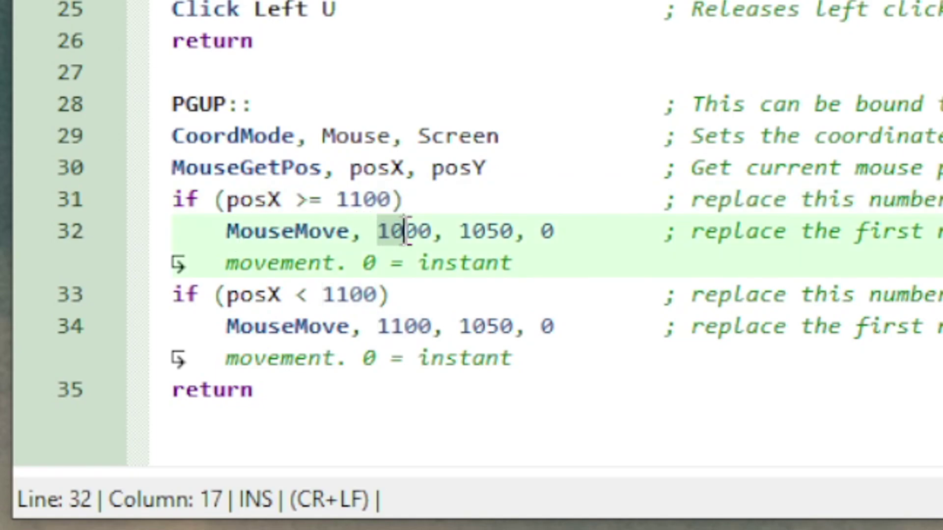
double_click(473, 231)
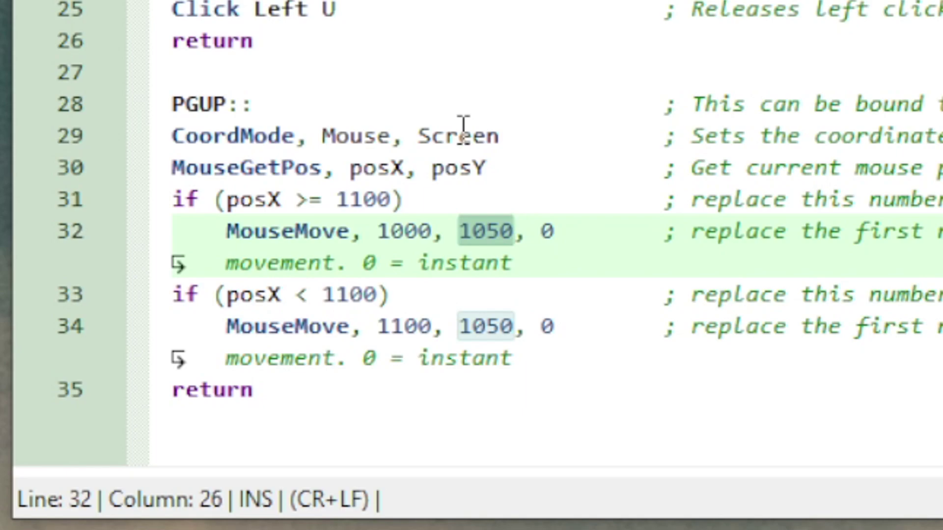
double_click(543, 230)
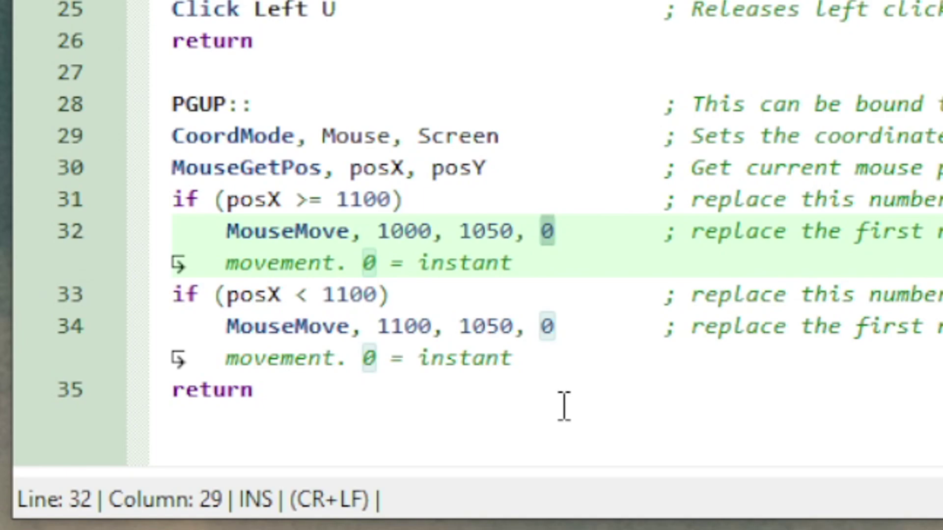
left_click_drag(376, 231, 517, 232)
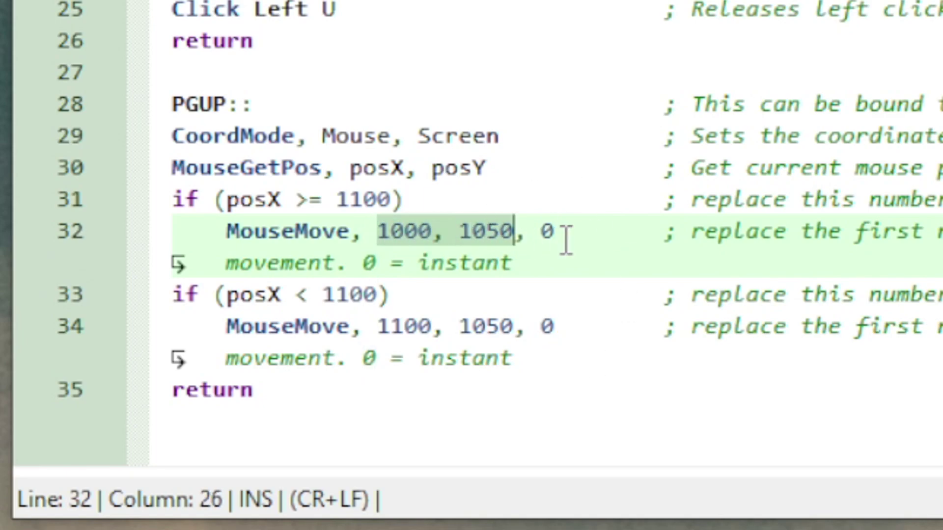
key("End")
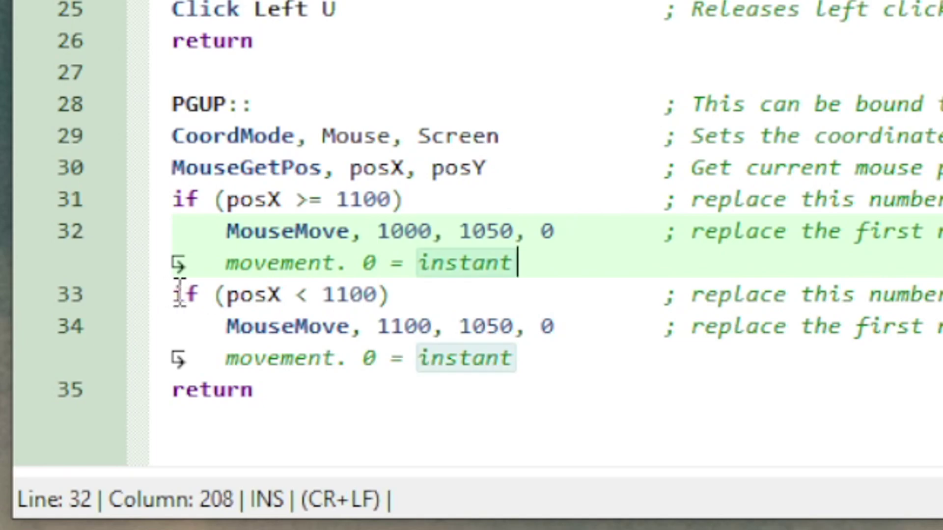
left_click_drag(173, 294, 522, 358)
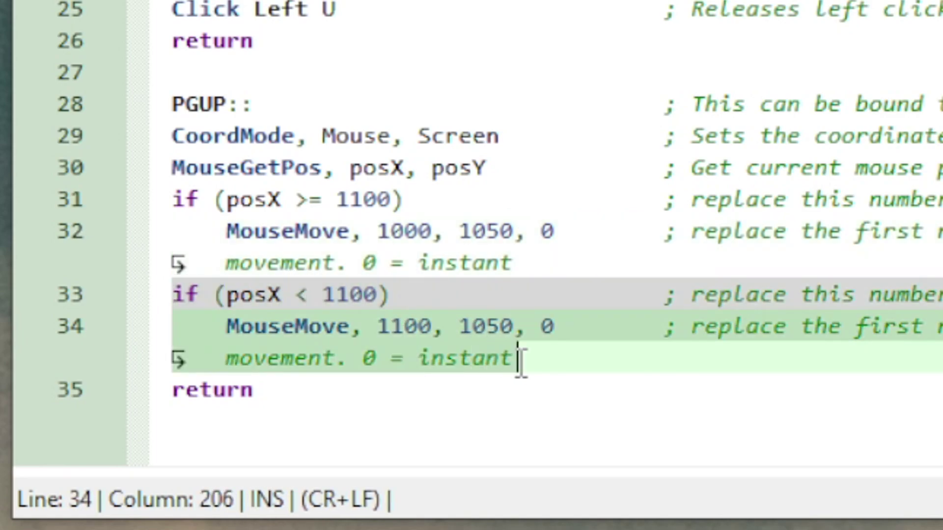
left_click(432, 369)
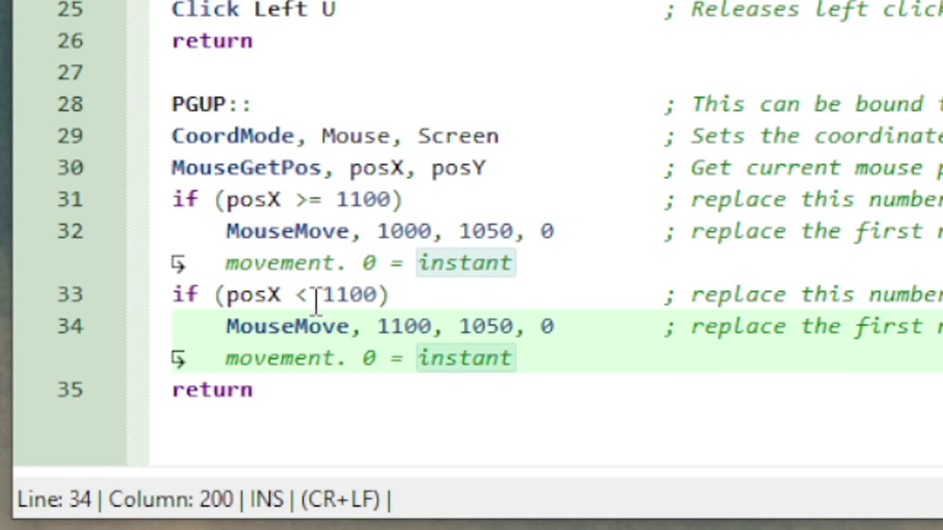
double_click(343, 200)
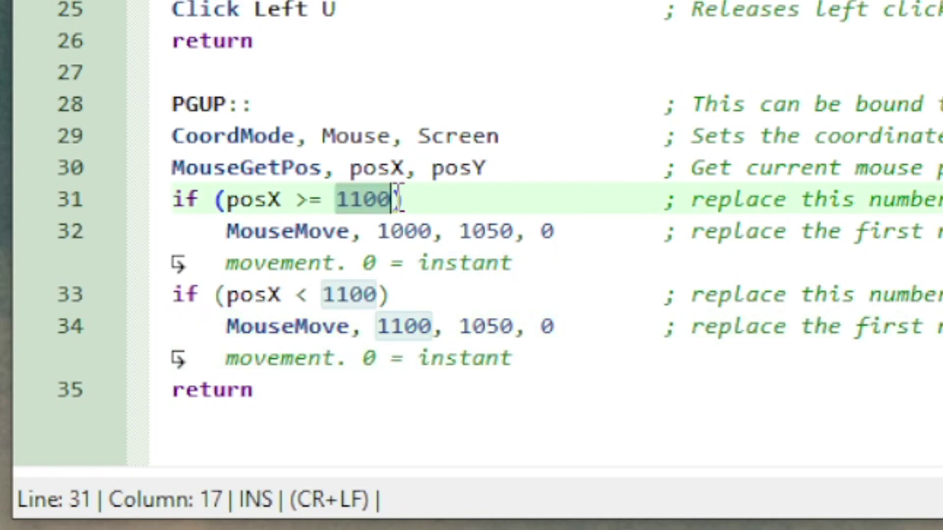
left_click(380, 328)
left_click(385, 390)
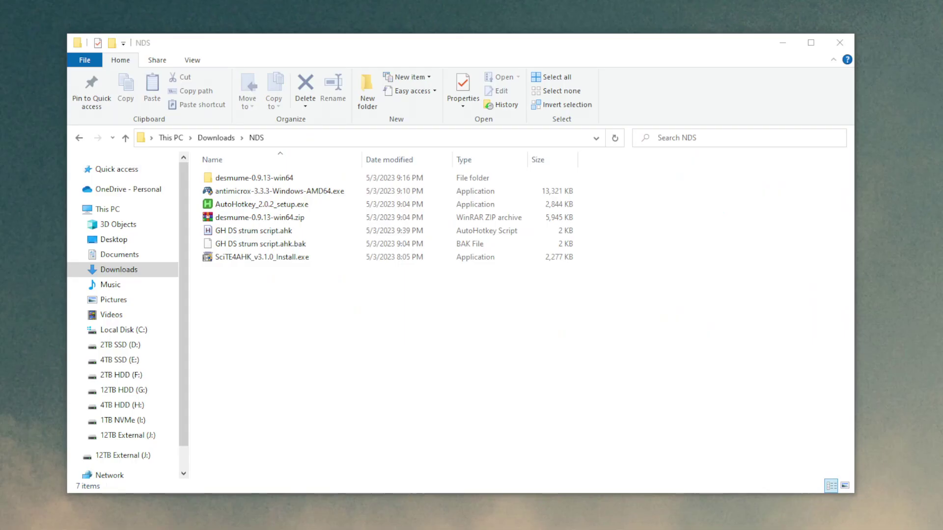
Run antimicrox-3.3.3-Windows-AMD64.exe from the NDS folder past the SmartScreen block and proceed to the license agreement
double_click(269, 195)
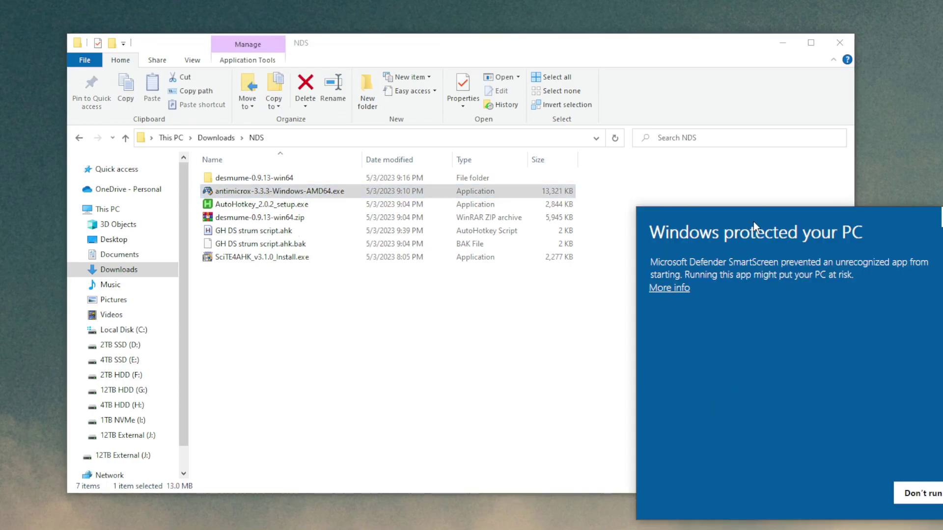
left_click_drag(753, 222, 388, 142)
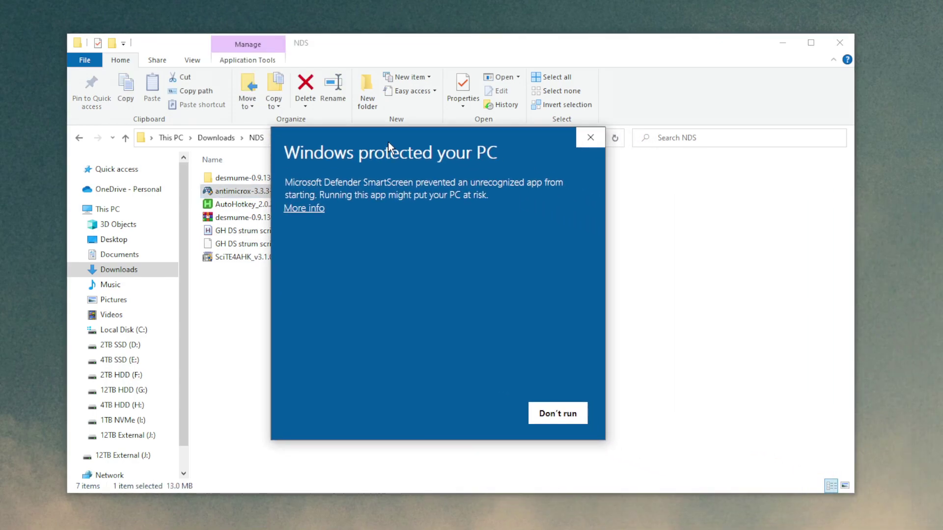
left_click(313, 211)
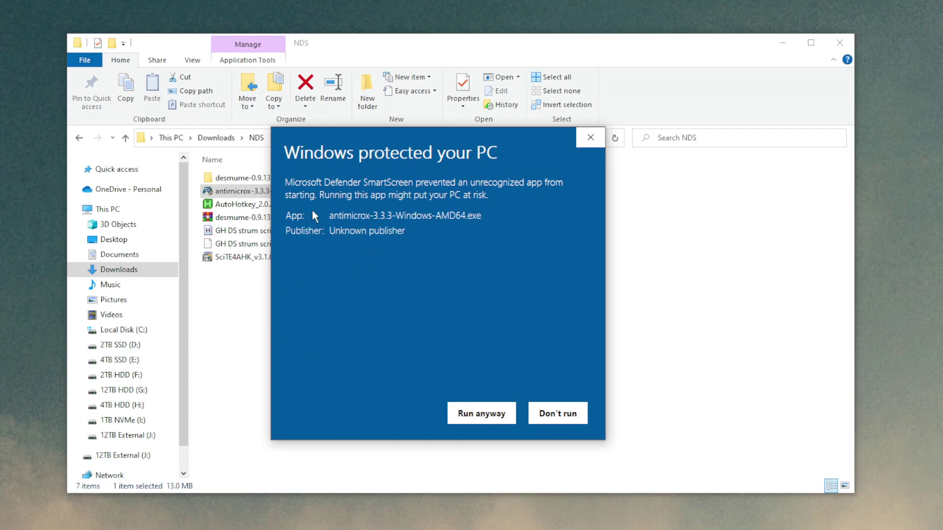
left_click(497, 415)
left_click(532, 381)
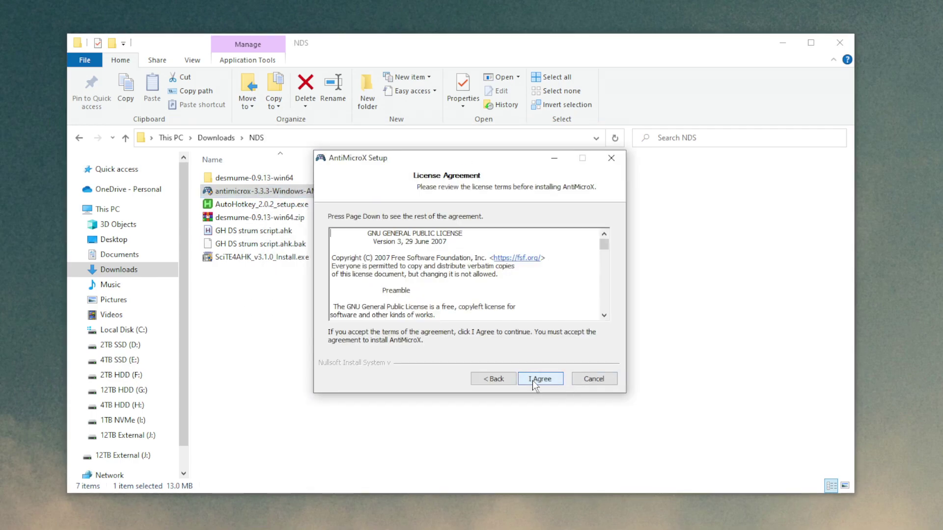
Accept the license and install AntiMicroX with a desktop icon, without adding it to the system PATH, using the AntiMicroX Start menu folder
left_click(536, 382)
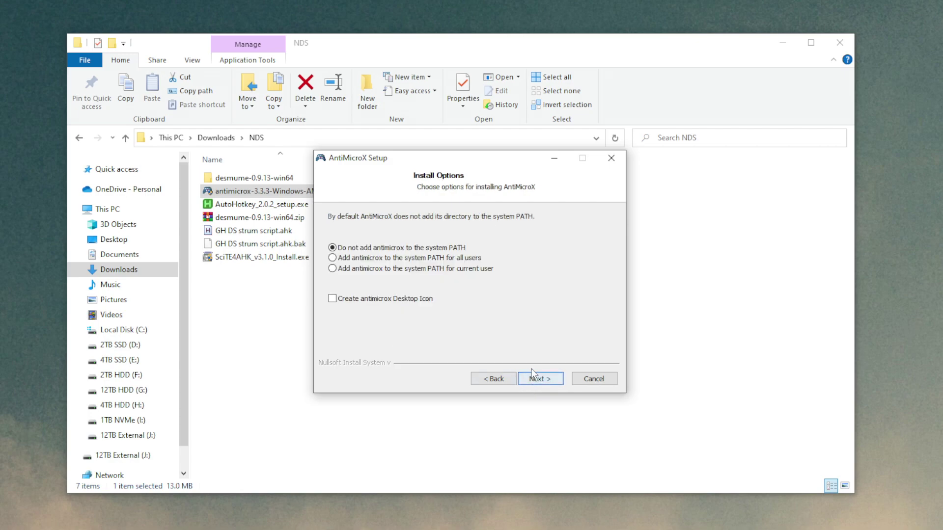
left_click(333, 298)
left_click(532, 377)
left_click(448, 305)
left_click(538, 376)
left_click(539, 381)
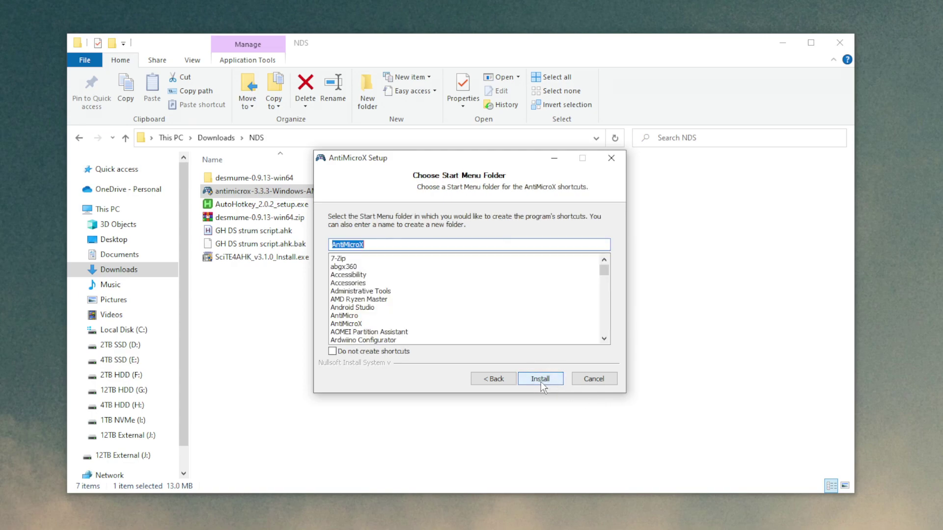
left_click(539, 381)
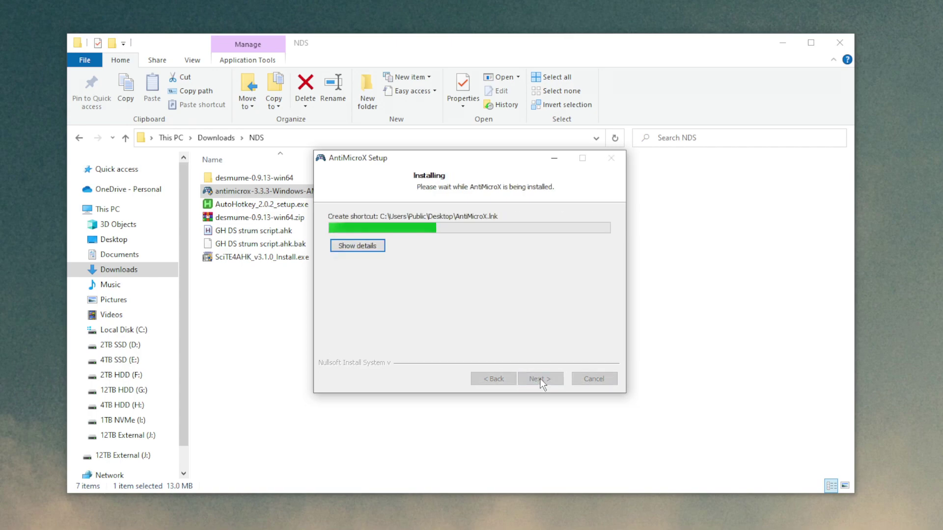
left_click(540, 378)
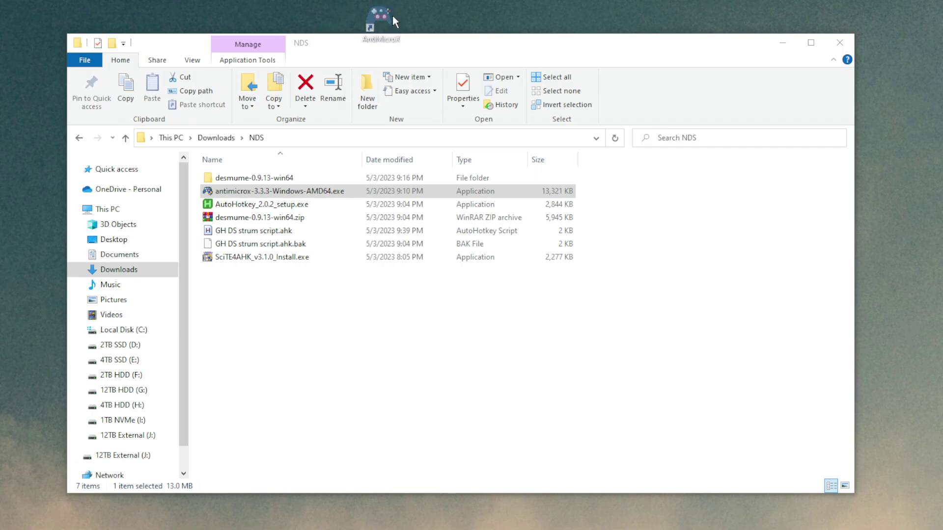
Launch AntiMicroX from its desktop shortcut, minimize the NDS folder window and move AntiMicroX fully into view
double_click(381, 19)
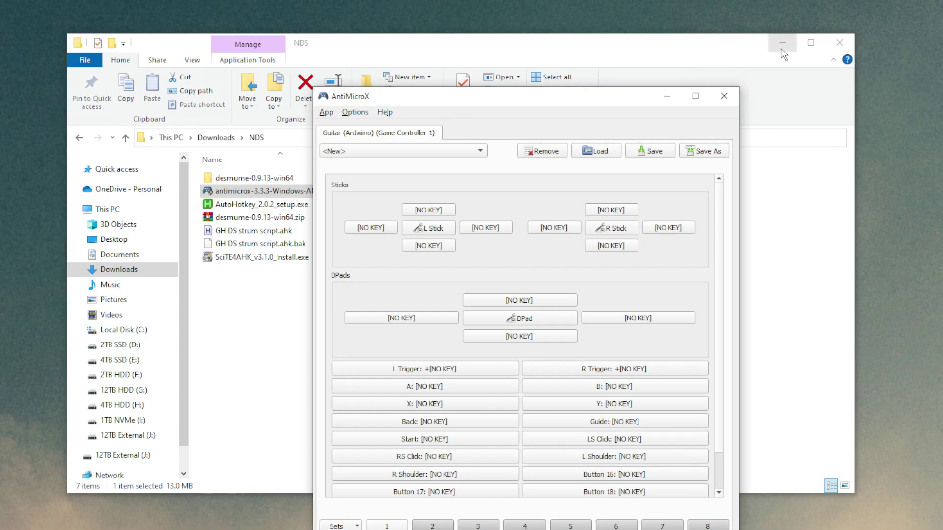
left_click(781, 48)
left_click_drag(531, 98, 461, 31)
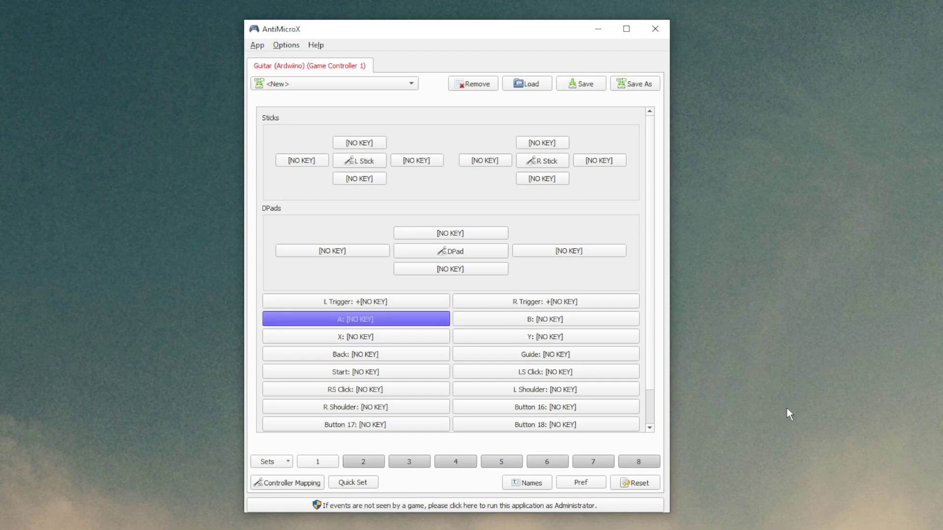
Map the guitar's A button to the E key and its B button to the R key
left_click(361, 317)
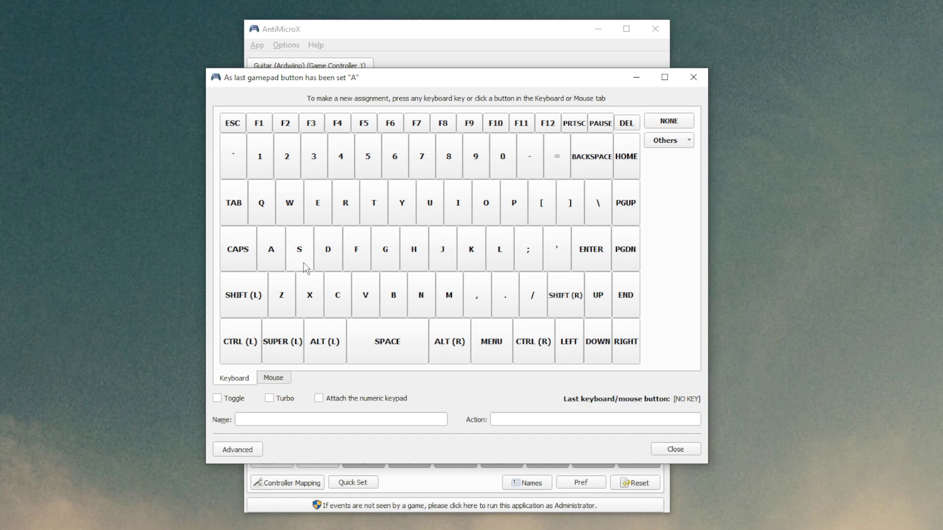
left_click(322, 206)
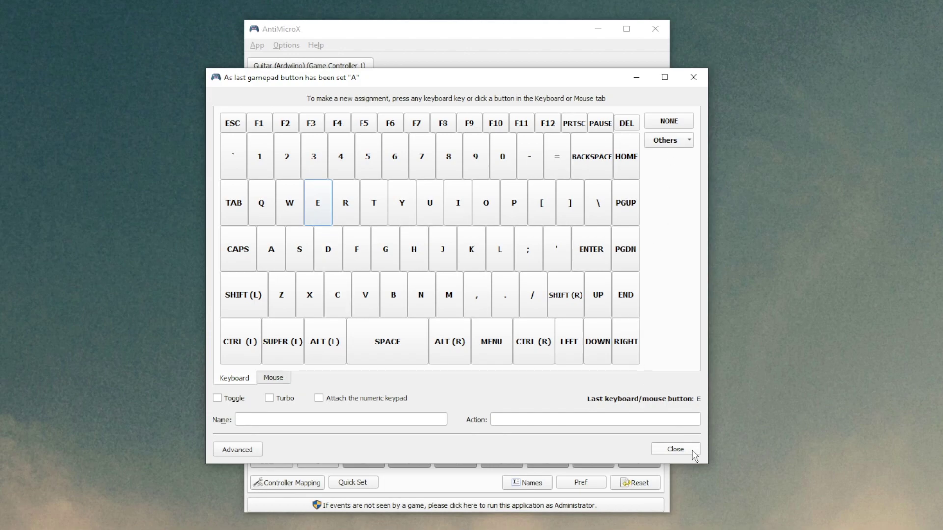
left_click(675, 447)
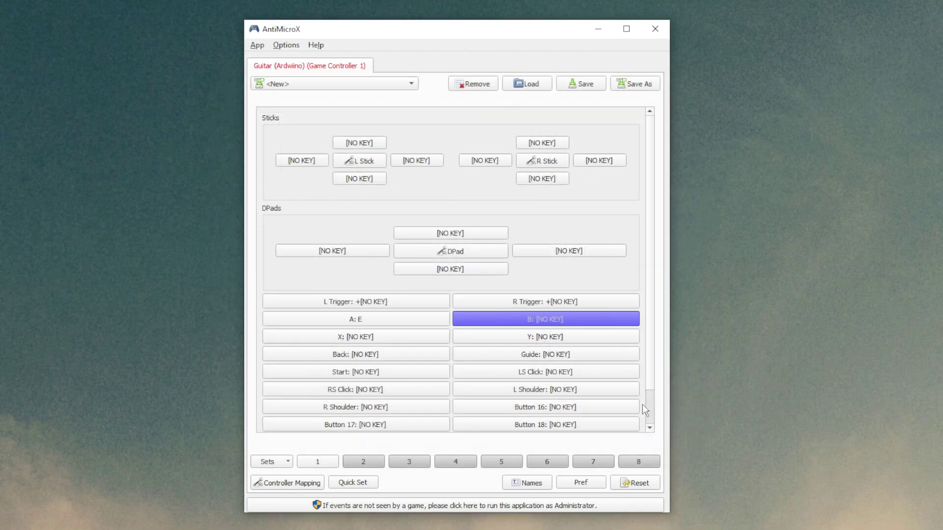
left_click(547, 317)
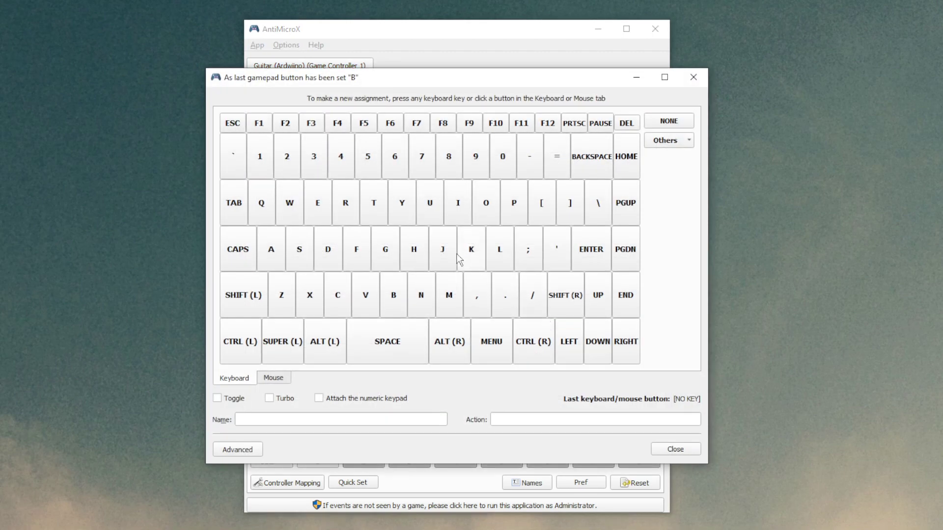
left_click(350, 208)
left_click(693, 449)
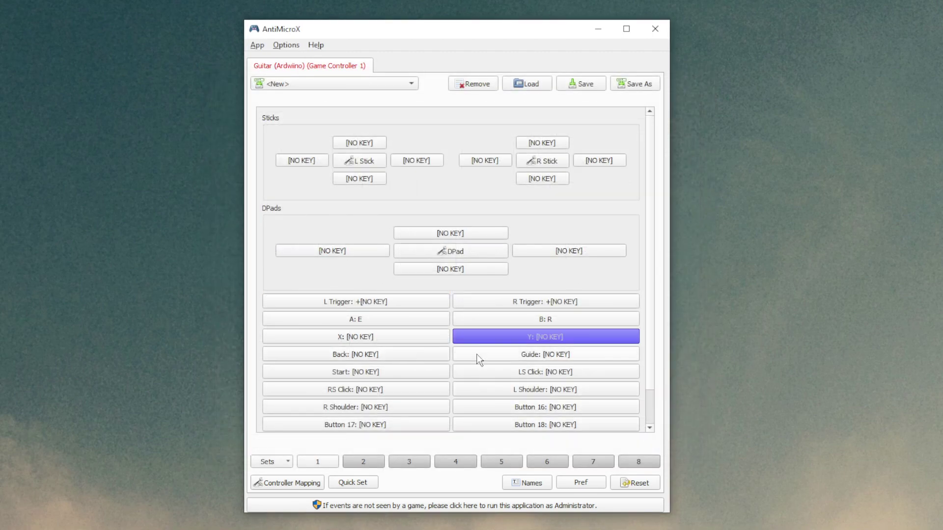
Map the guitar's Y button to the T key and its X button to the Y key
left_click(519, 338)
left_click(383, 211)
left_click(669, 449)
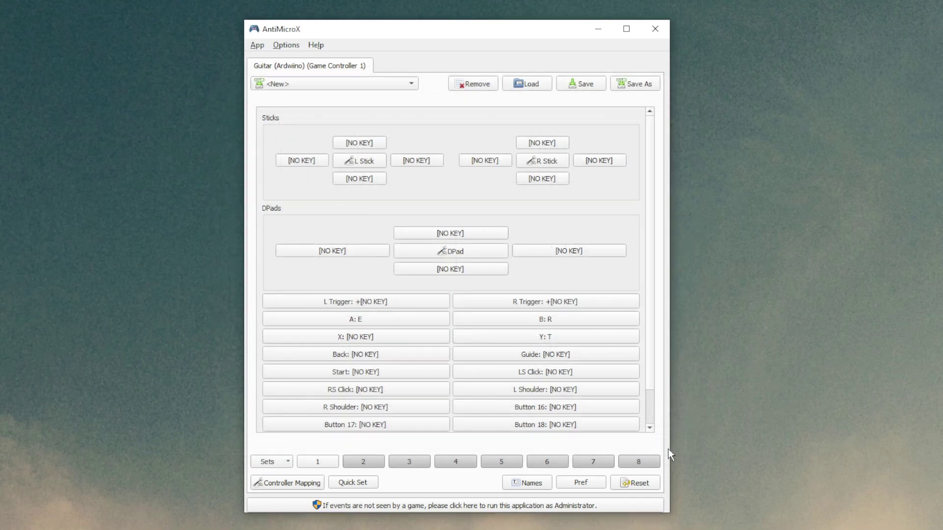
left_click(376, 336)
left_click(398, 205)
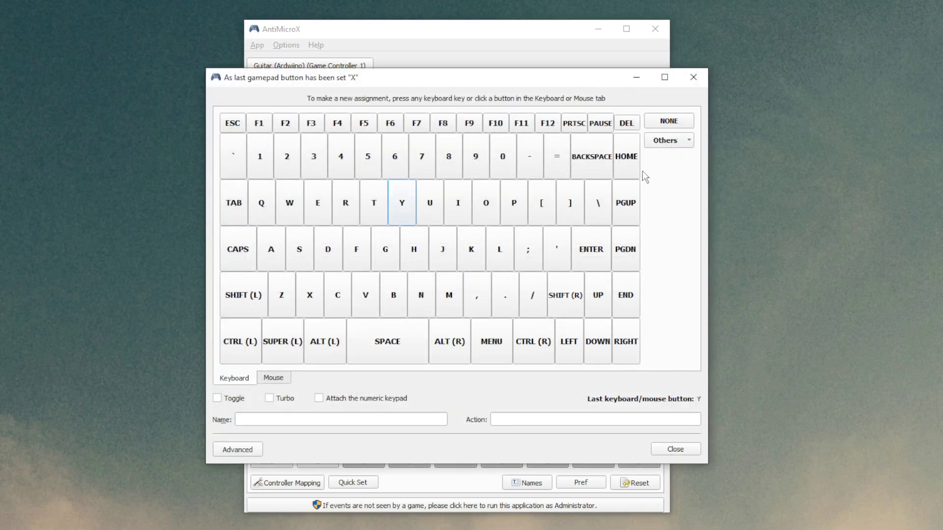
left_click(691, 448)
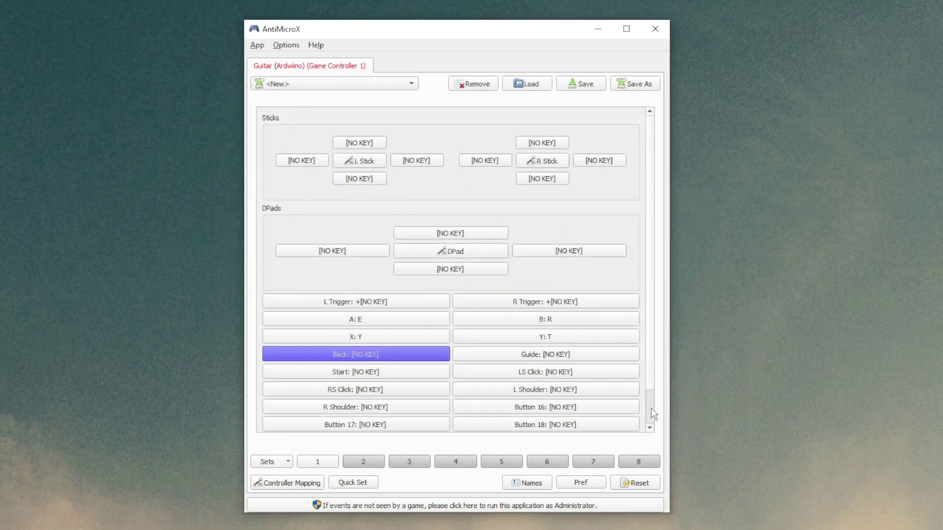
Map the guitar's Back button to the X key and its Start button to the C key
left_click(377, 355)
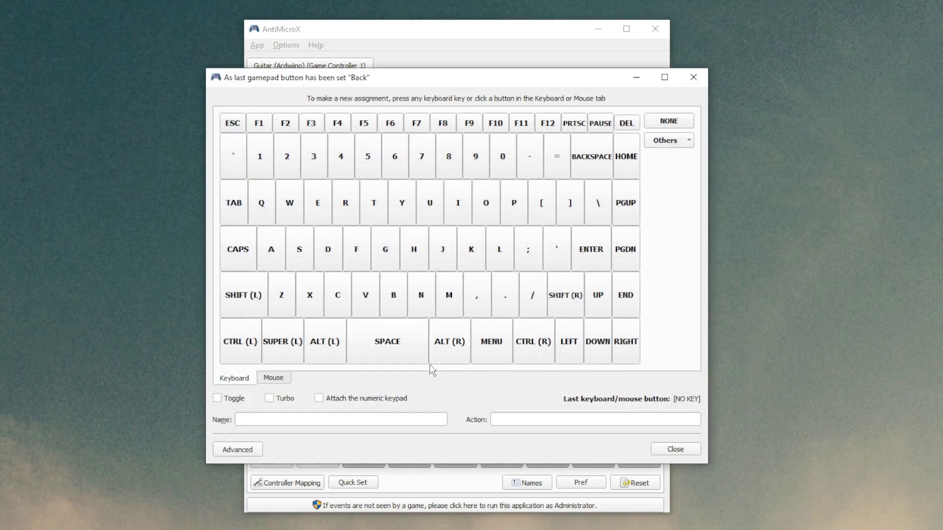
left_click(310, 300)
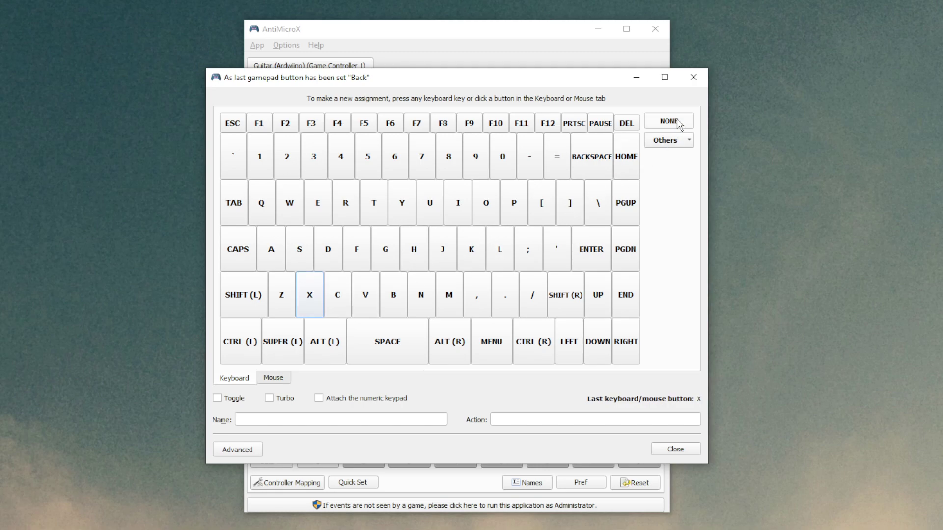
left_click(675, 450)
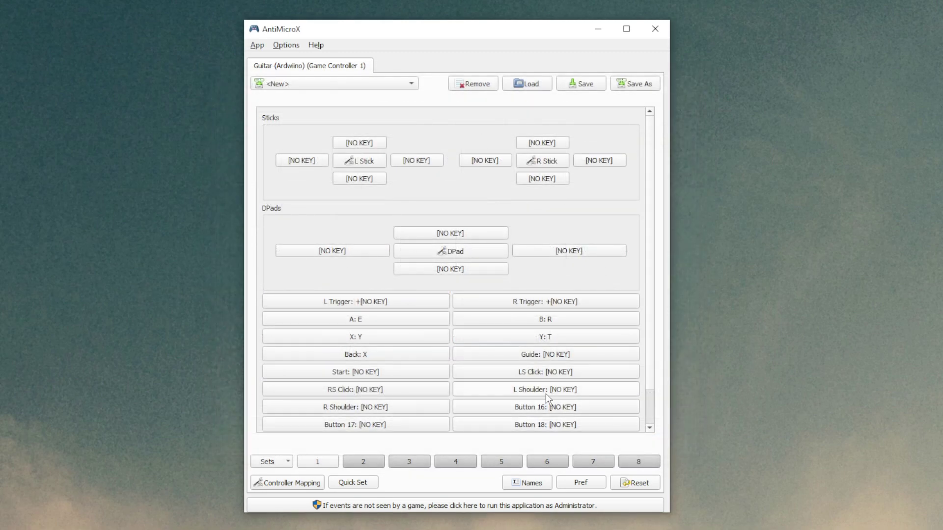
left_click(358, 373)
left_click(337, 309)
left_click(675, 450)
Map both the up and down directions of the DPad to Page Up
left_click(462, 235)
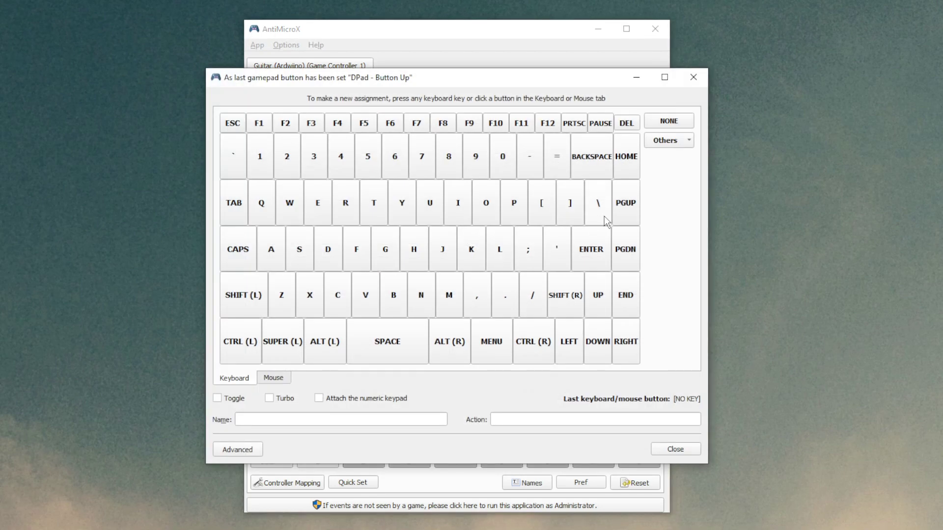
left_click(627, 211)
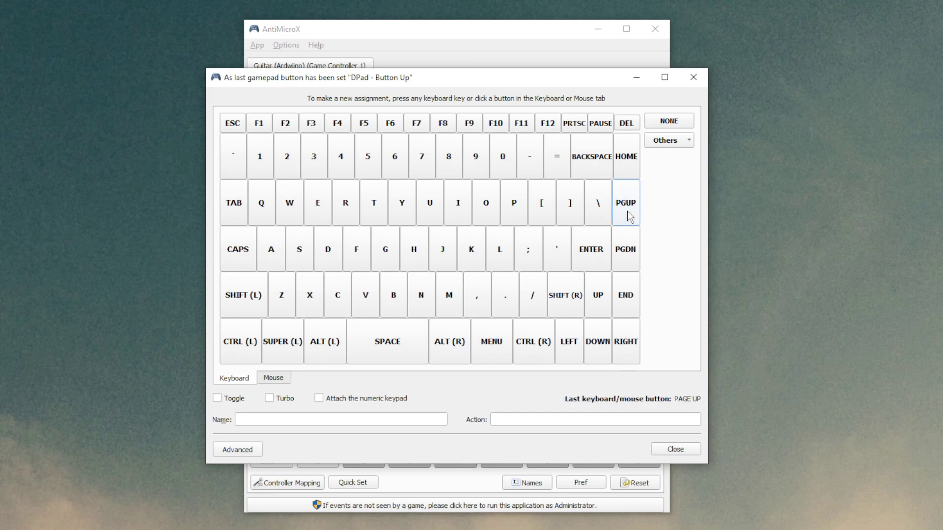
left_click(676, 447)
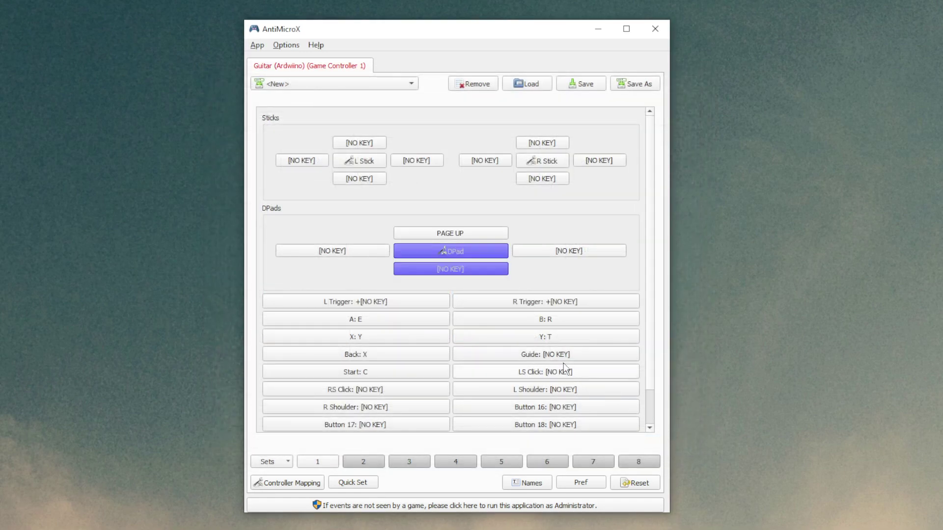
left_click(475, 269)
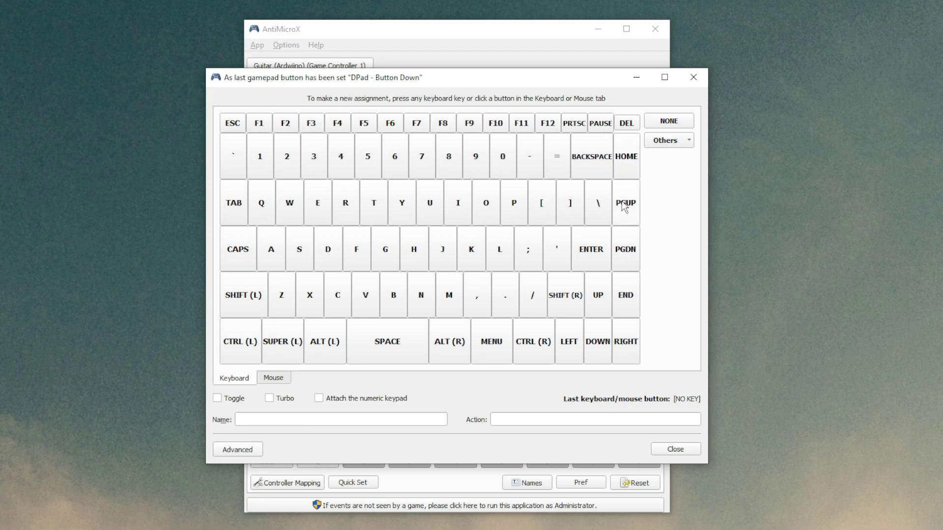
left_click(623, 204)
left_click(679, 450)
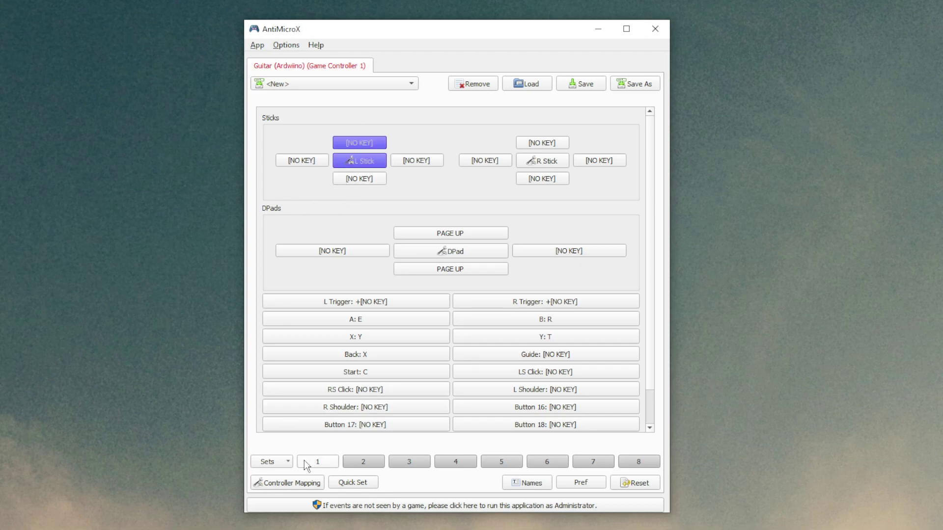
In the controller mapping, assign Axis 2 to Left Shoulder, set the axis detection dead zone to 5000 and save the mapping
left_click(291, 484)
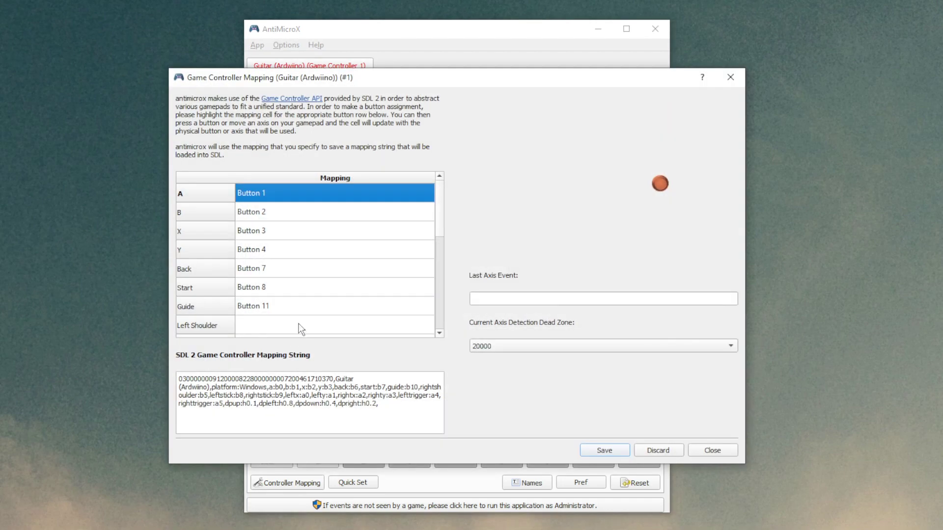
left_click(255, 326)
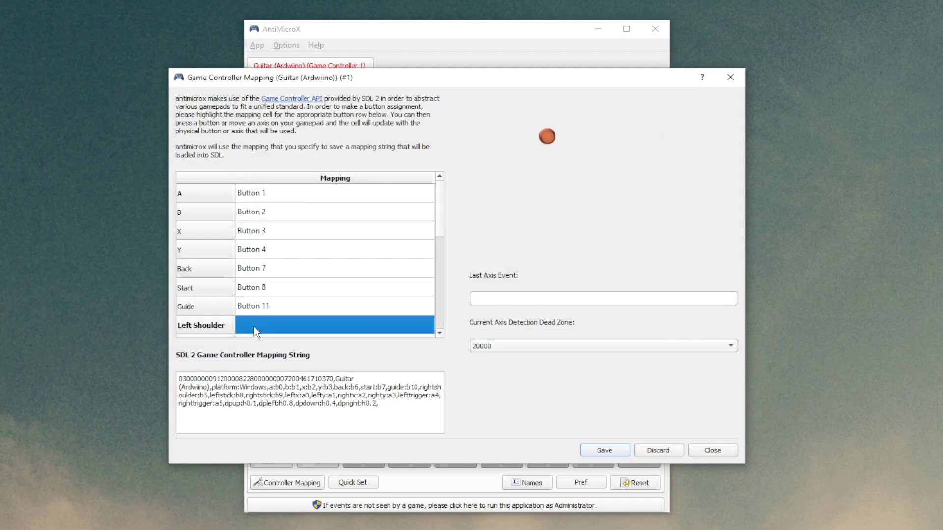
left_click(252, 308)
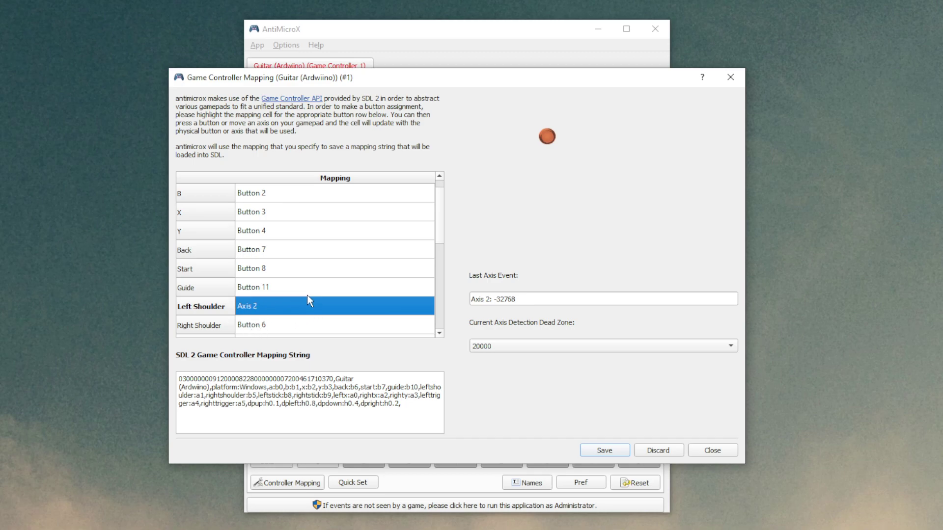
left_click(529, 347)
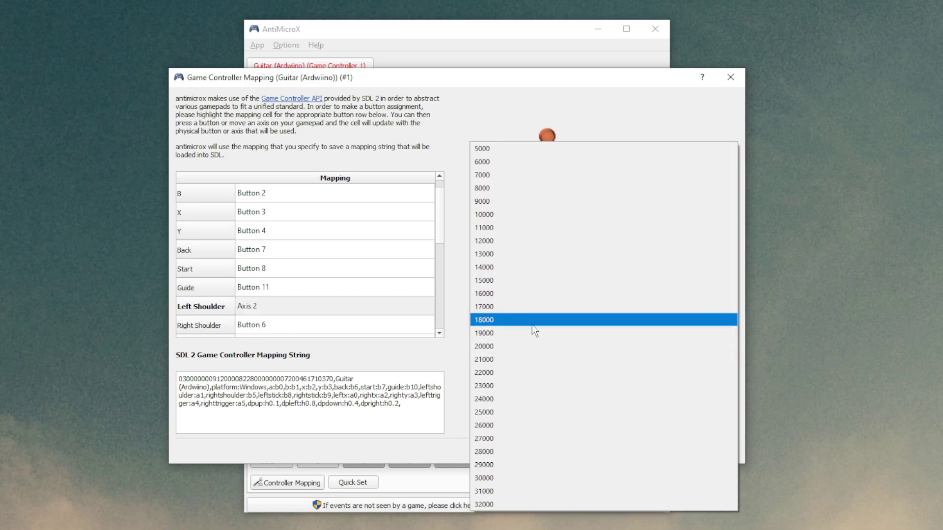
left_click(489, 148)
left_click(604, 451)
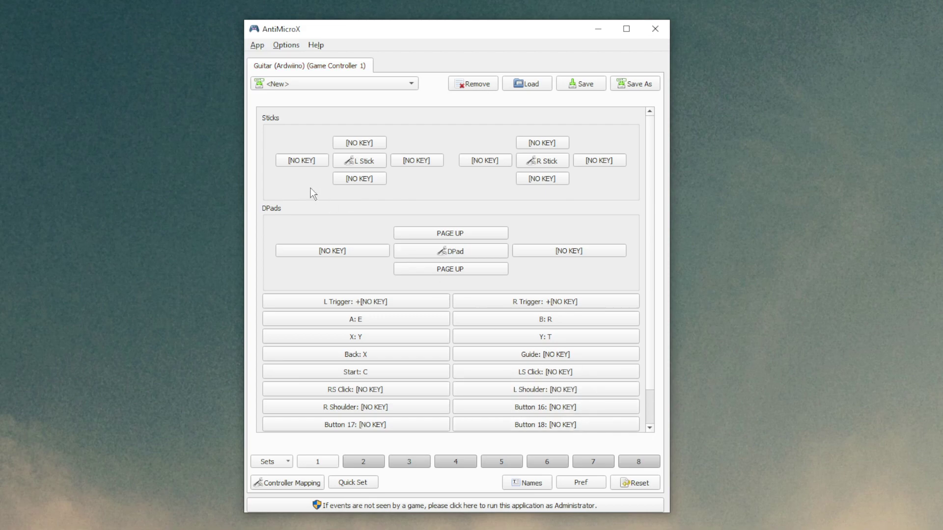
Map the L Shoulder button to Page Up and enable Turbo for it
left_click(568, 390)
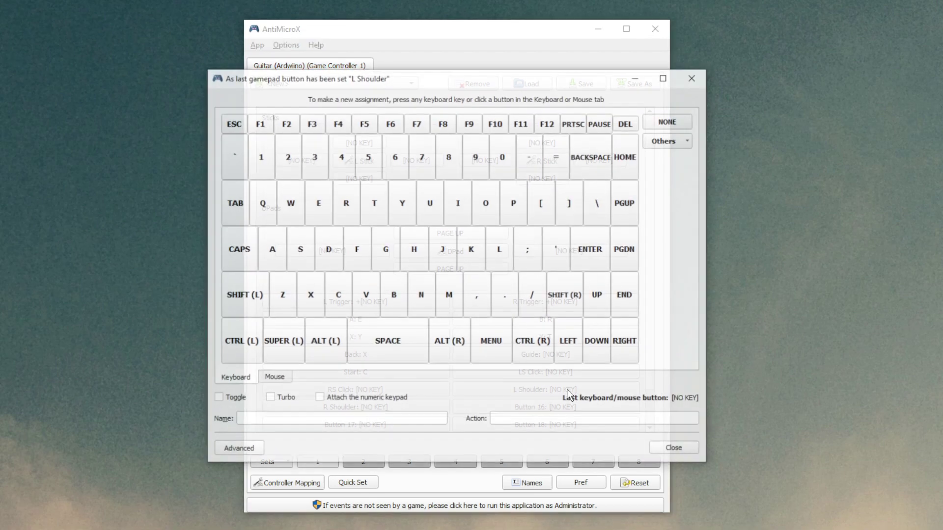
left_click(626, 215)
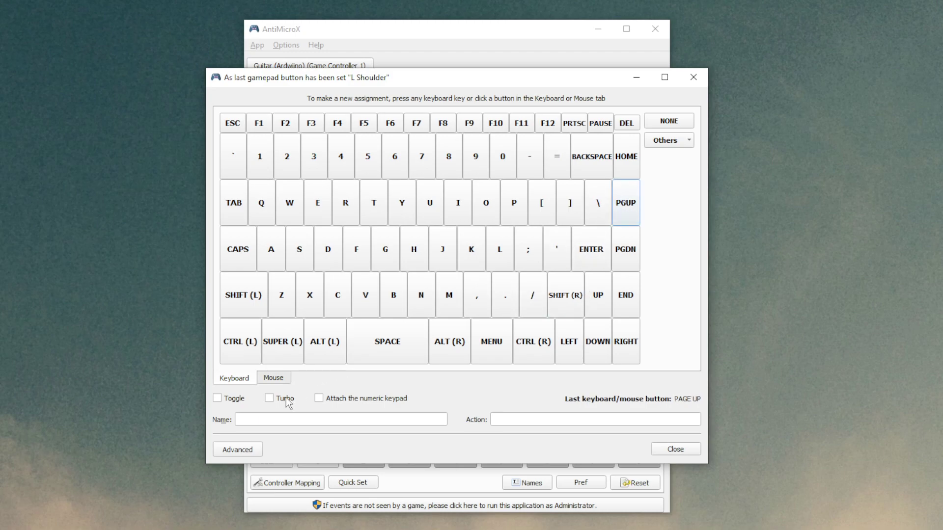
left_click(269, 399)
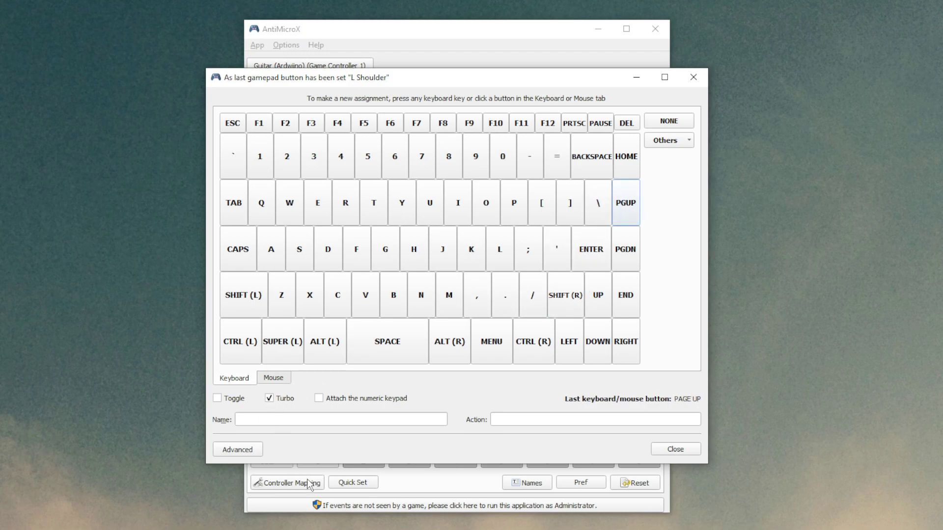
Set the L Shoulder button's turbo delay to 0.02 sec in its advanced settings and close the assignment dialogs
left_click(253, 453)
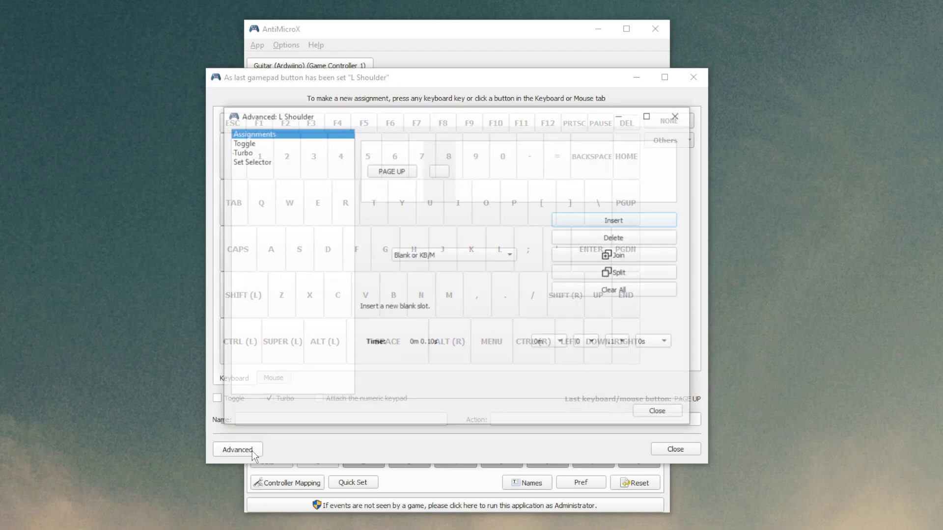
left_click(240, 151)
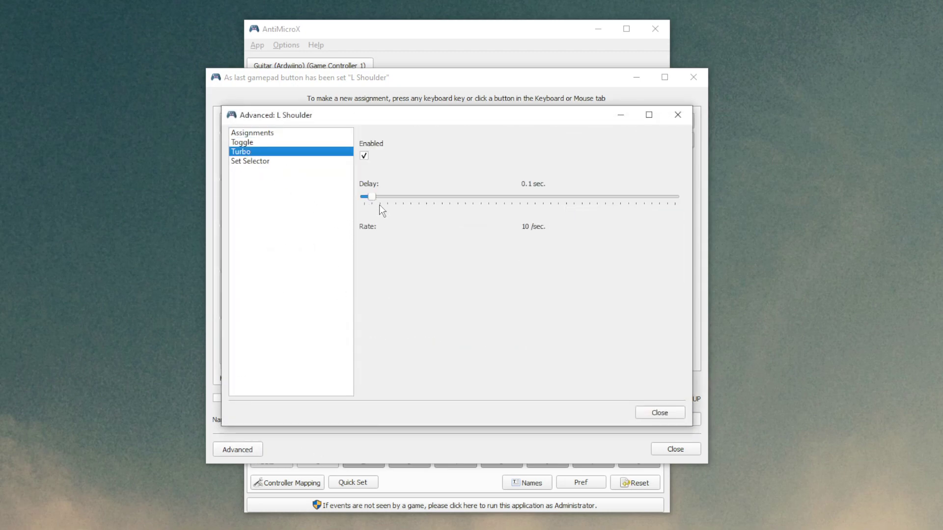
left_click_drag(373, 197, 326, 194)
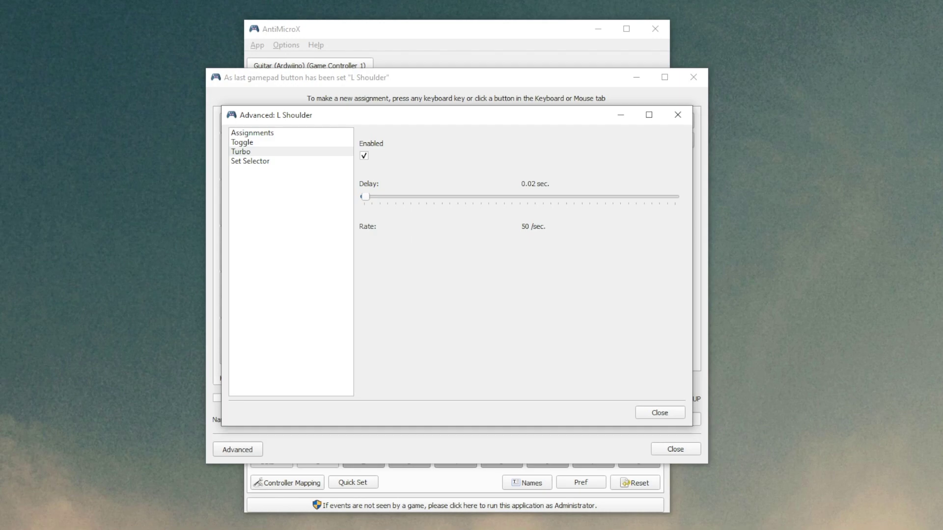
key("Escape")
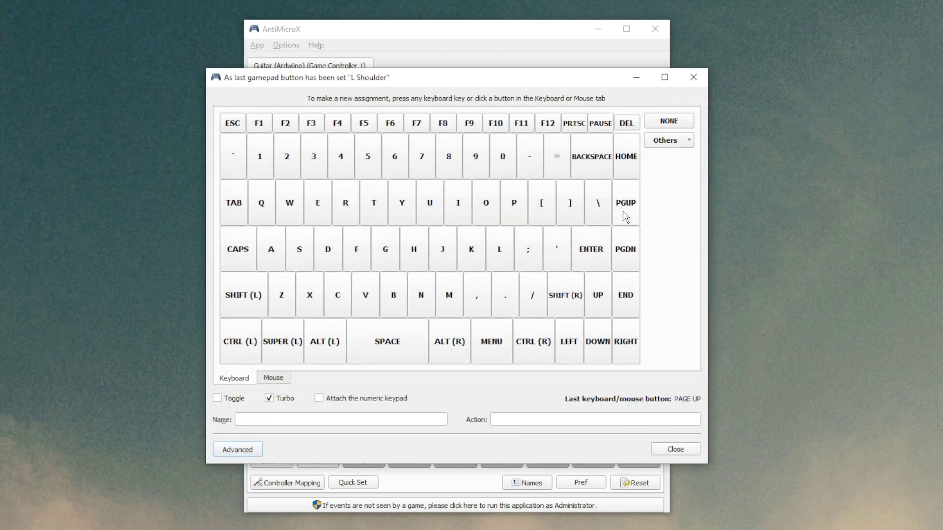
left_click(675, 450)
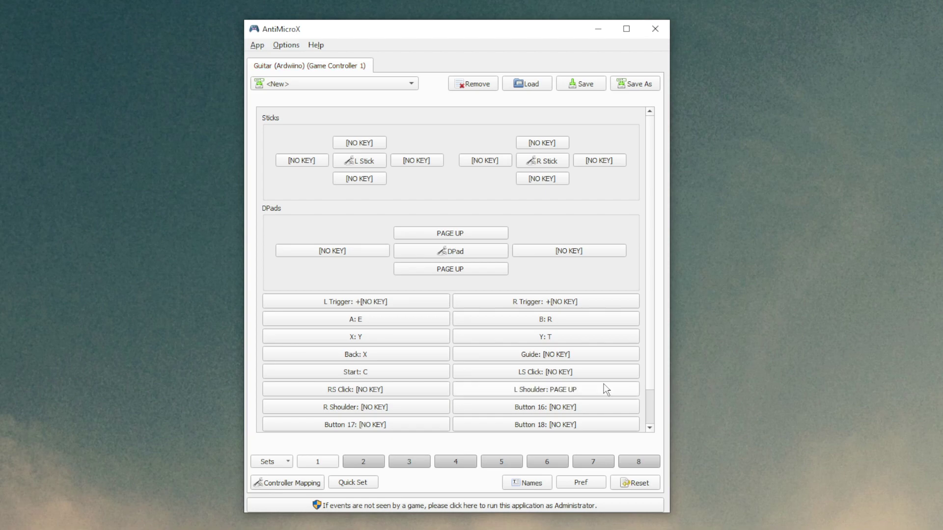
Save the button mappings as a new config file named Arduino in the Documents folder
left_click(635, 84)
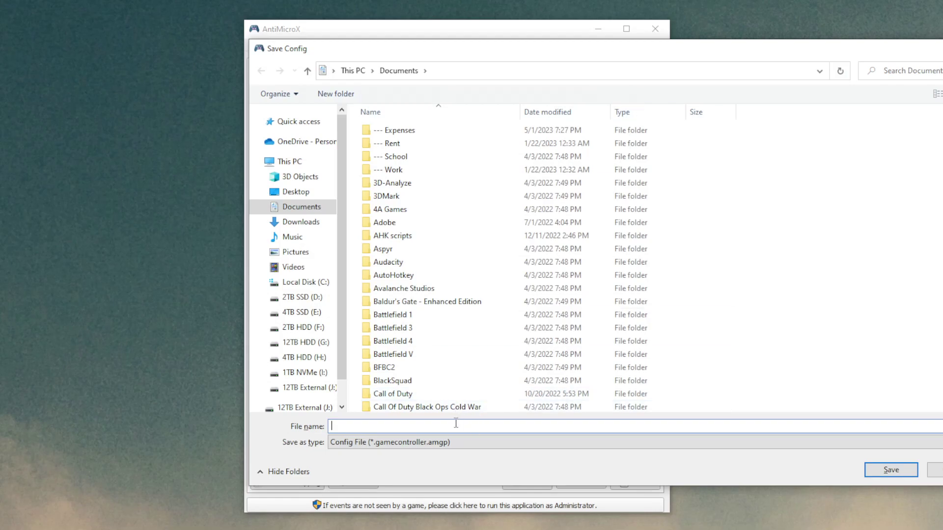
type("Arduino")
key("Return")
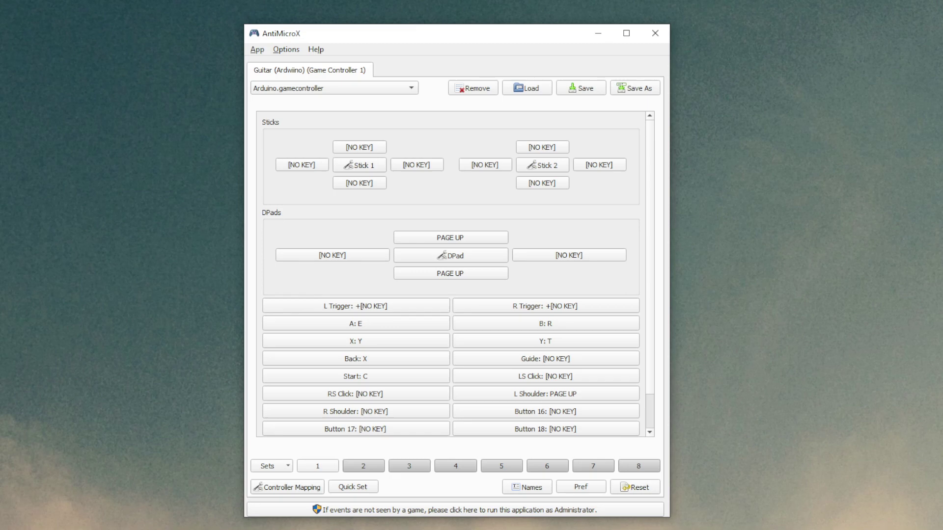
Switch to the NDS folder, launch DeSmuME_0.9.13_x64.exe from the desmume-0.9.13-win64 folder and move the emulator window aside
key("alt+Tab")
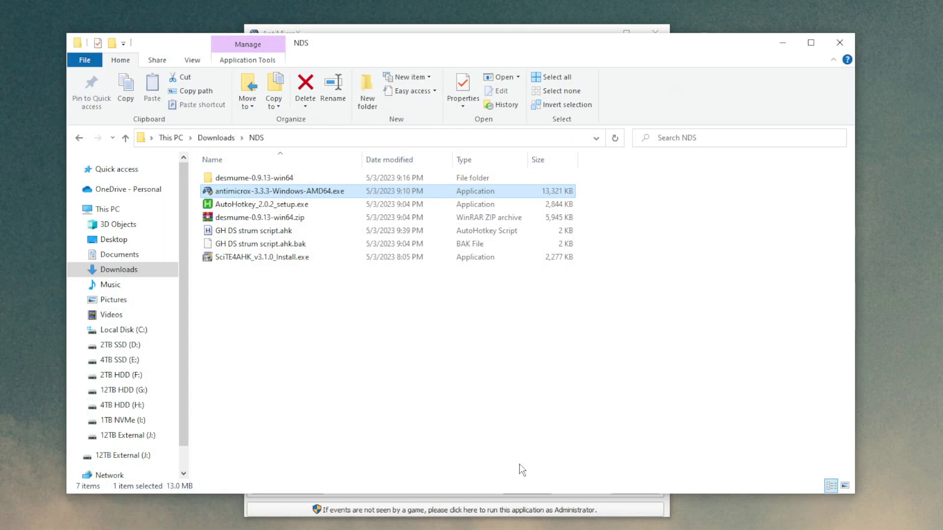
double_click(244, 176)
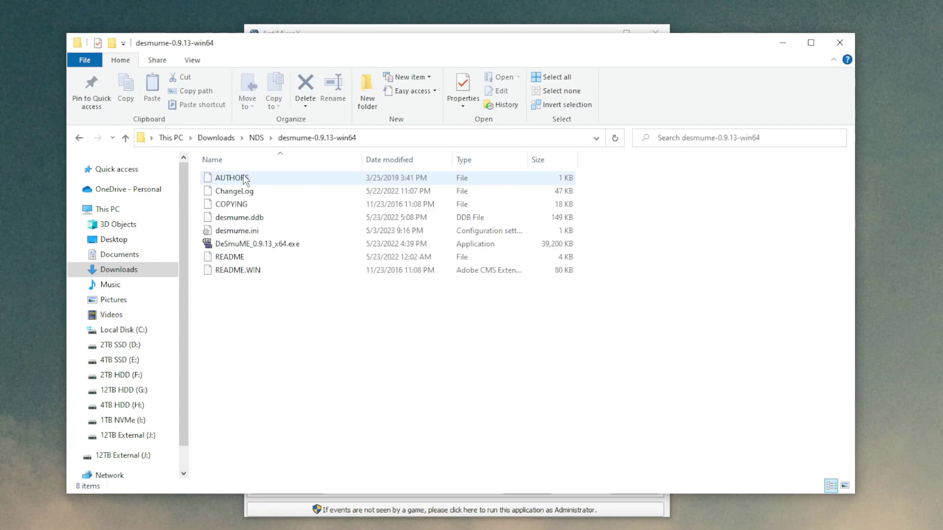
double_click(266, 245)
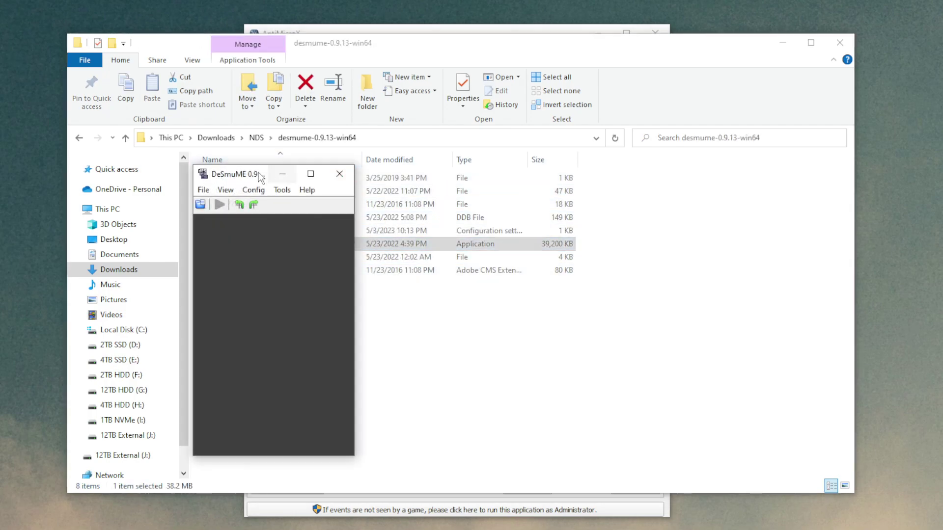
left_click_drag(244, 176, 185, 180)
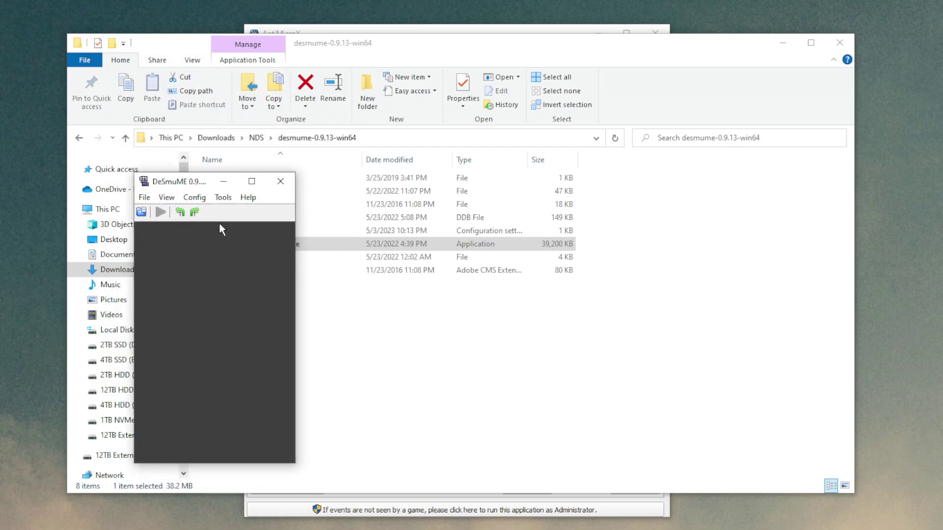
Load the Guitar Hero: On Tour ROM in the emulator, then reposition and enlarge its window
left_click(145, 197)
left_click(162, 213)
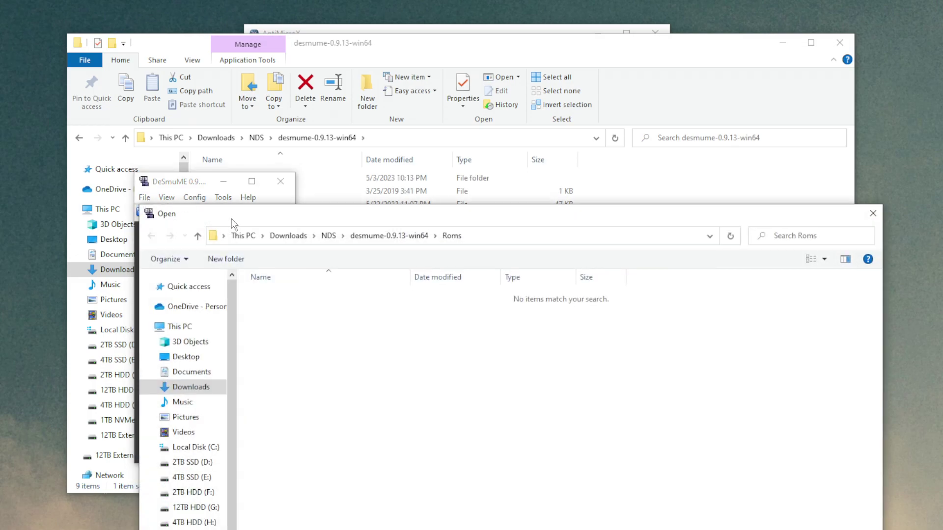
left_click_drag(231, 219, 200, 78)
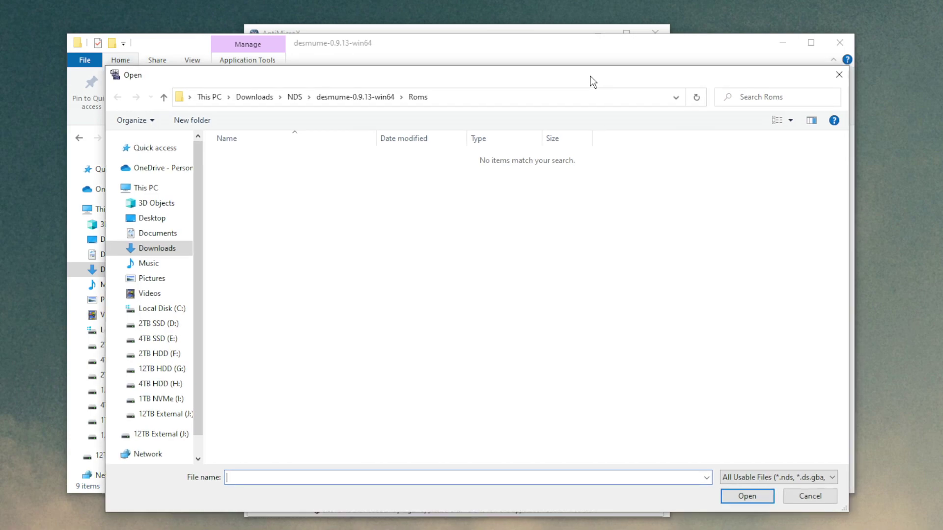
left_click_drag(591, 76, 605, 84)
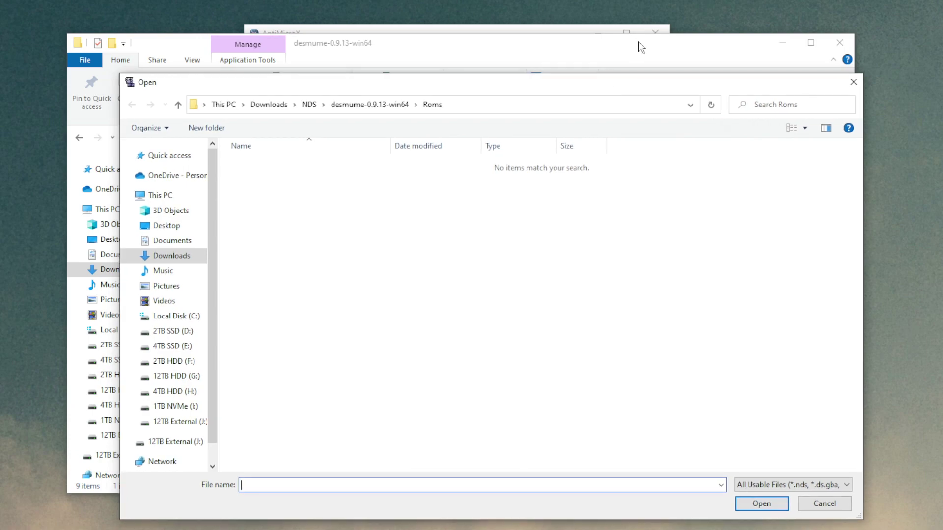
left_click(854, 85)
left_click_drag(154, 170, 113, 58)
left_click_drag(242, 333, 376, 308)
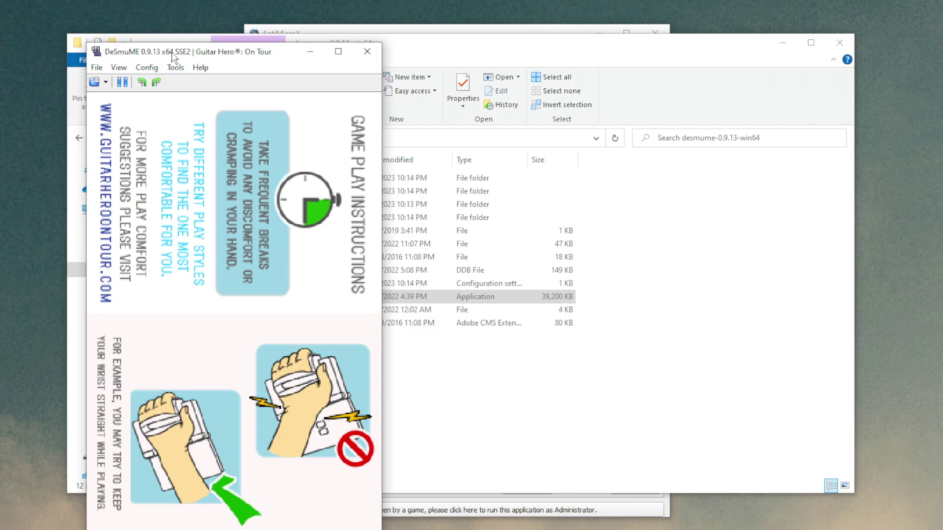
Rotate the emulator display so both game screens are upright side by side, and enlarge the window
left_click(125, 70)
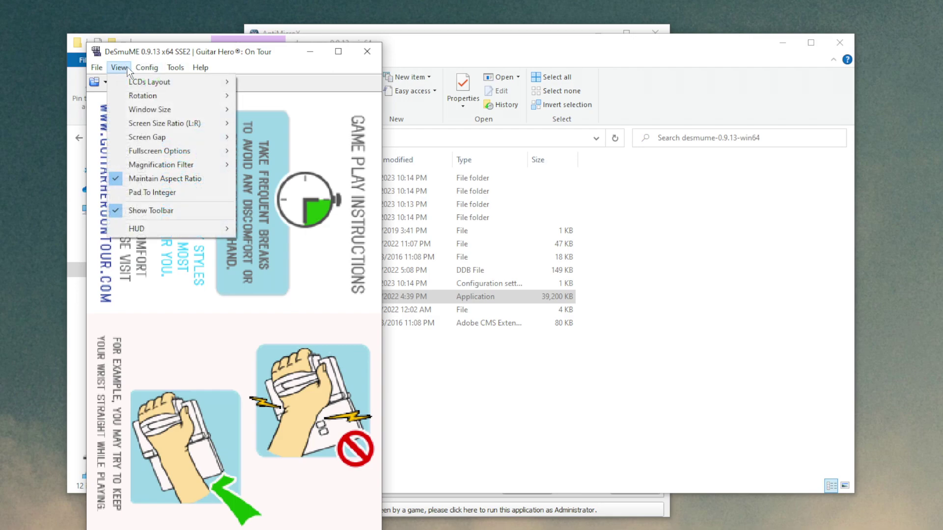
mouse_move(135, 95)
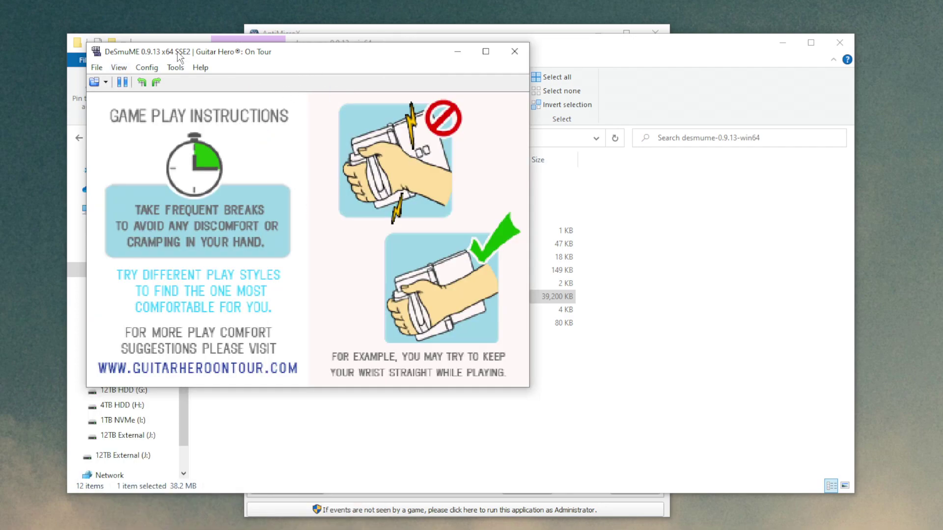
left_click_drag(177, 56, 95, 196)
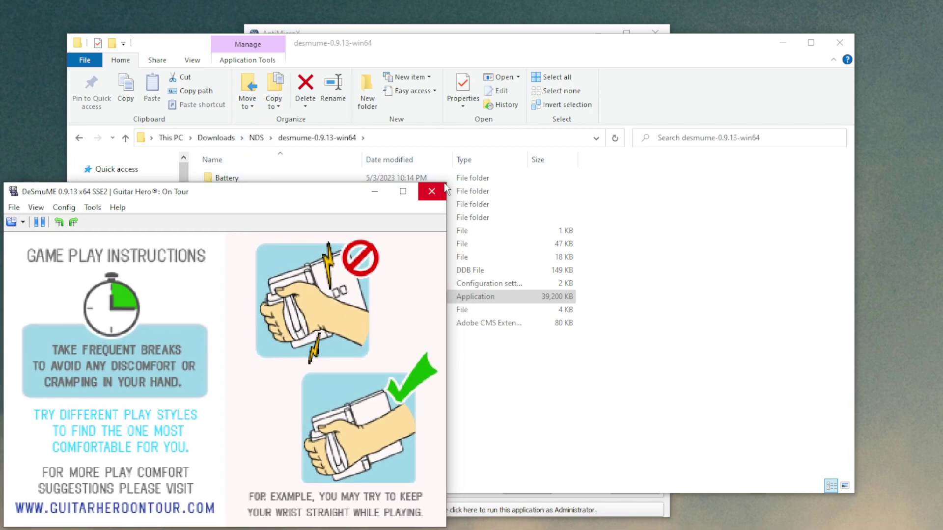
left_click_drag(445, 184, 454, 48)
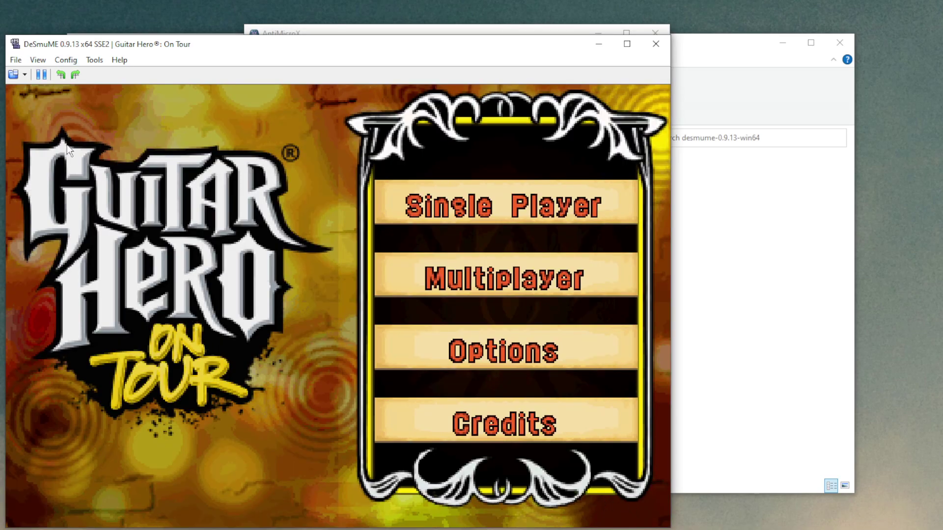
Set the emulator's Slot 2 (GBA slot) device to Guitar Grip and accept the default grip pad keys
left_click(69, 60)
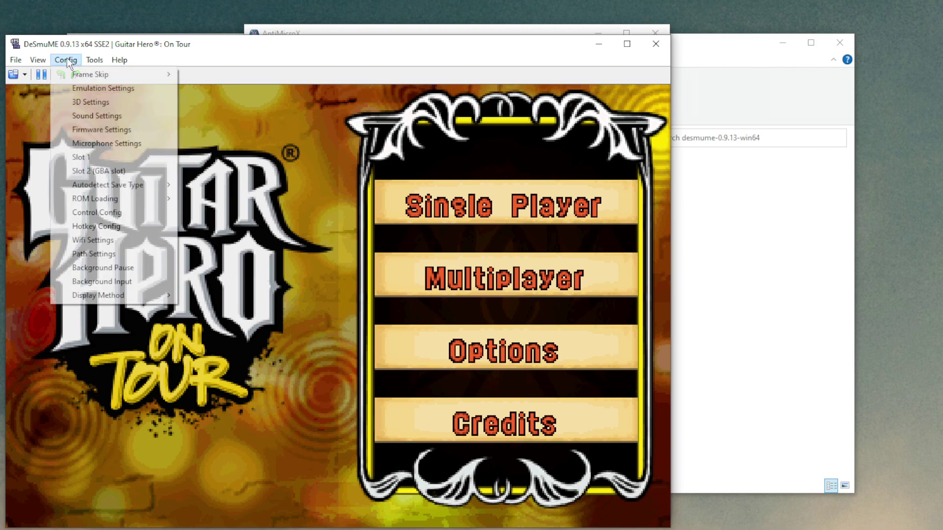
left_click(104, 172)
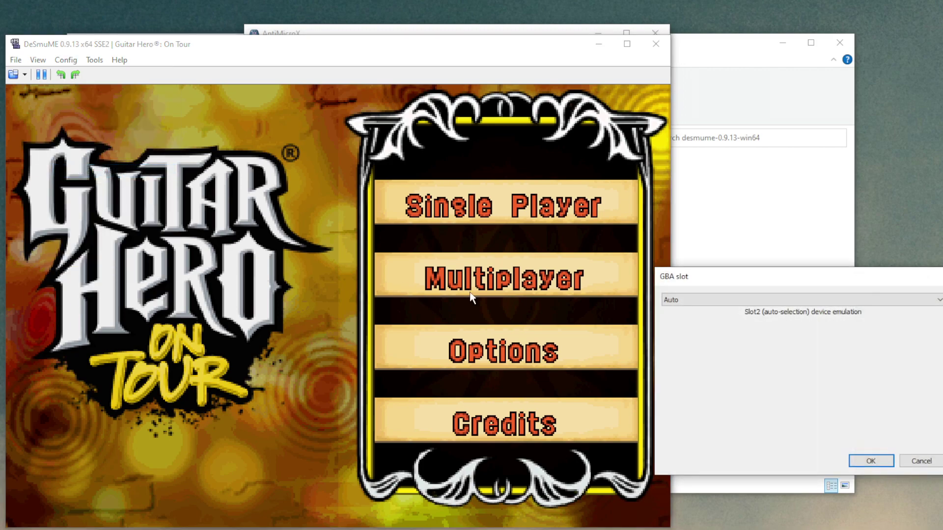
left_click_drag(787, 283, 462, 207)
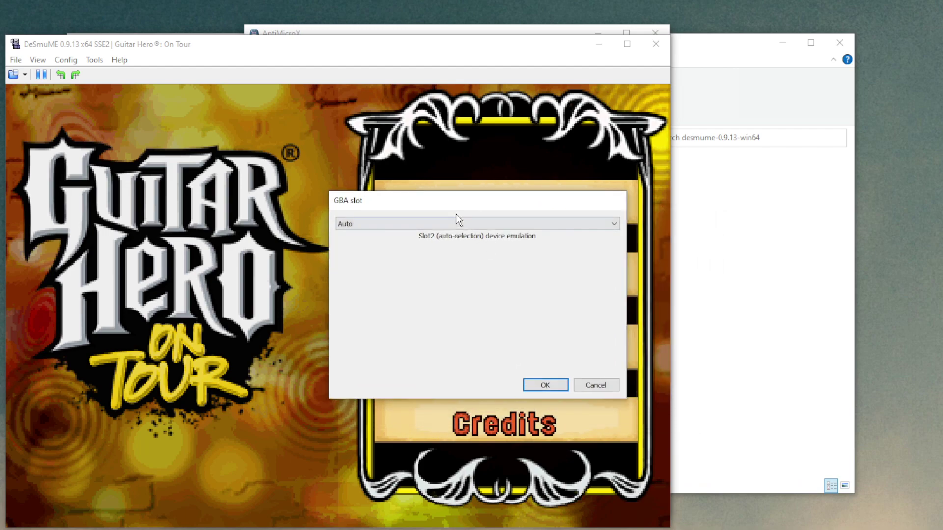
left_click(448, 225)
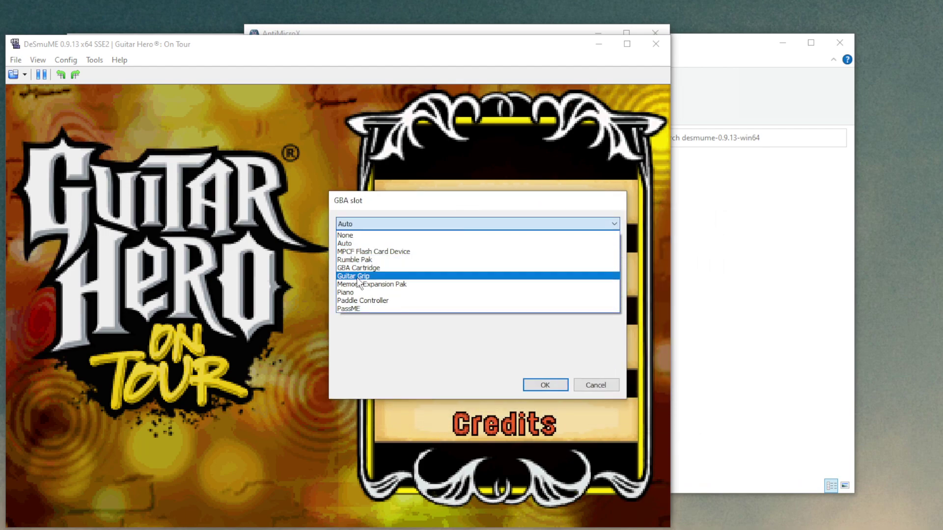
left_click(359, 277)
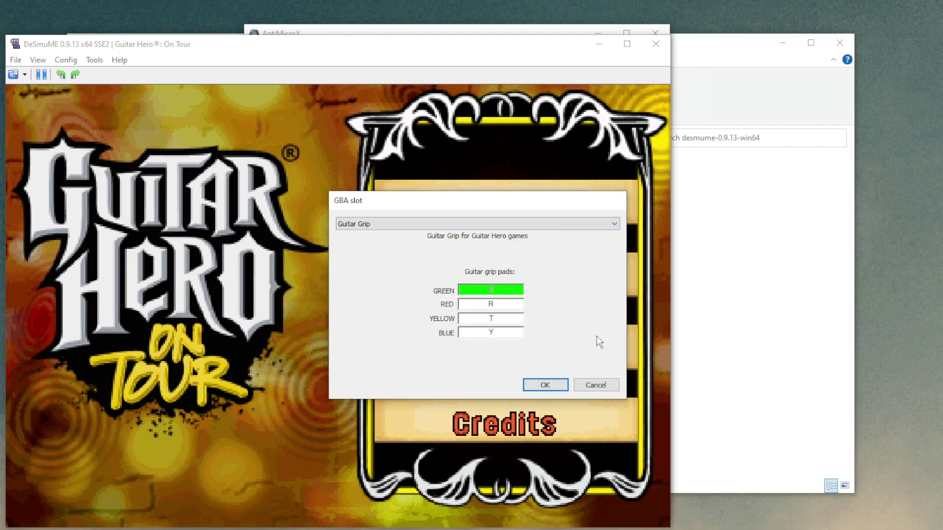
left_click(545, 385)
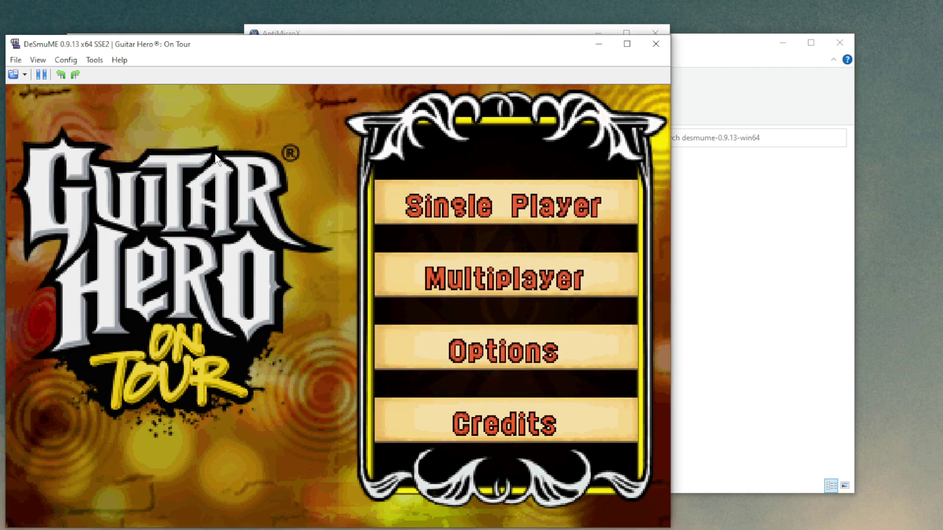
Map the emulator's START button to C and SELECT to X in the control configuration
left_click(73, 63)
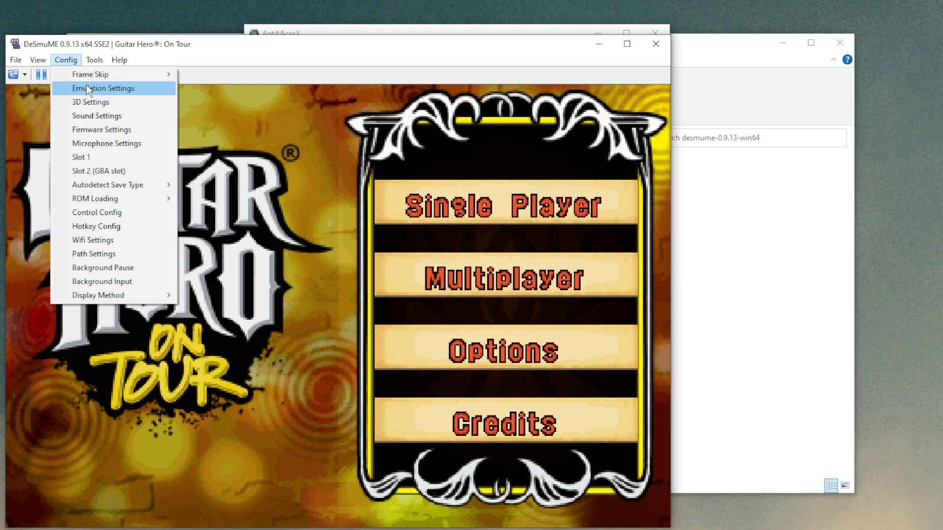
left_click(101, 216)
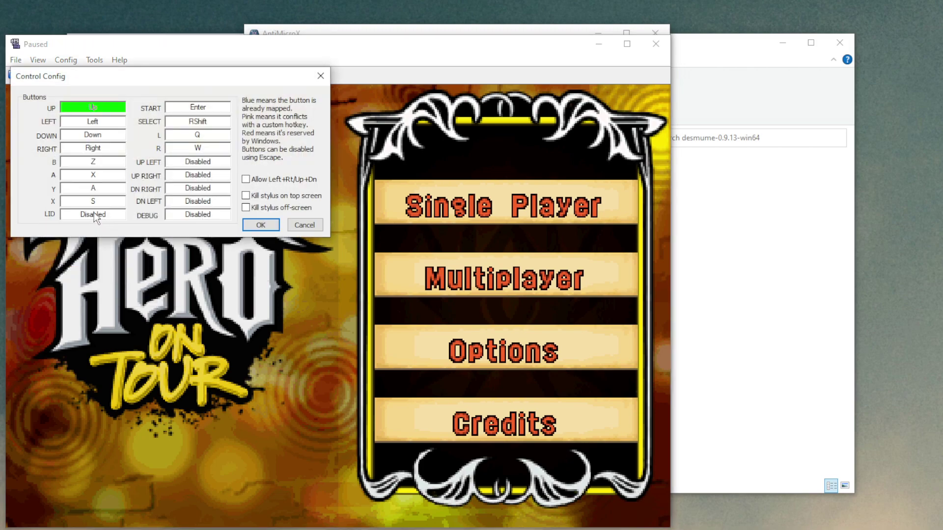
left_click(197, 107)
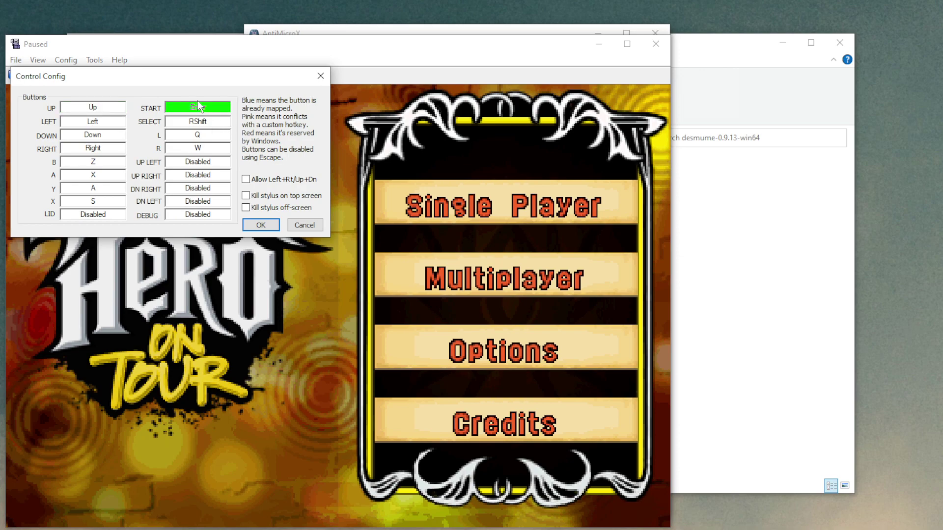
key("c")
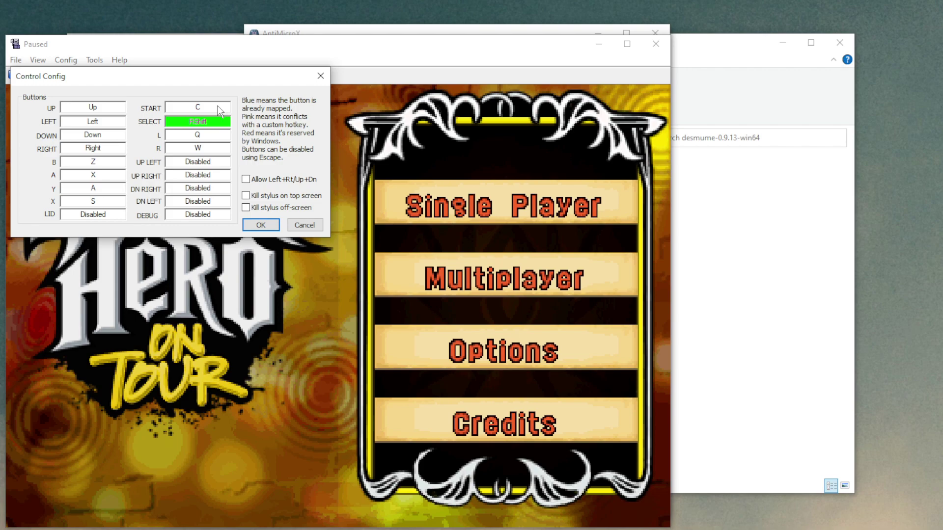
key("x")
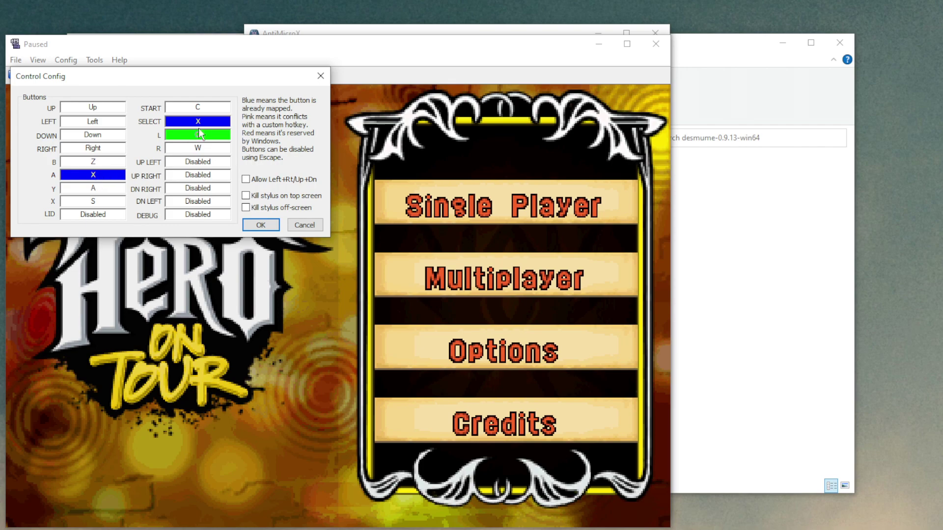
left_click(254, 224)
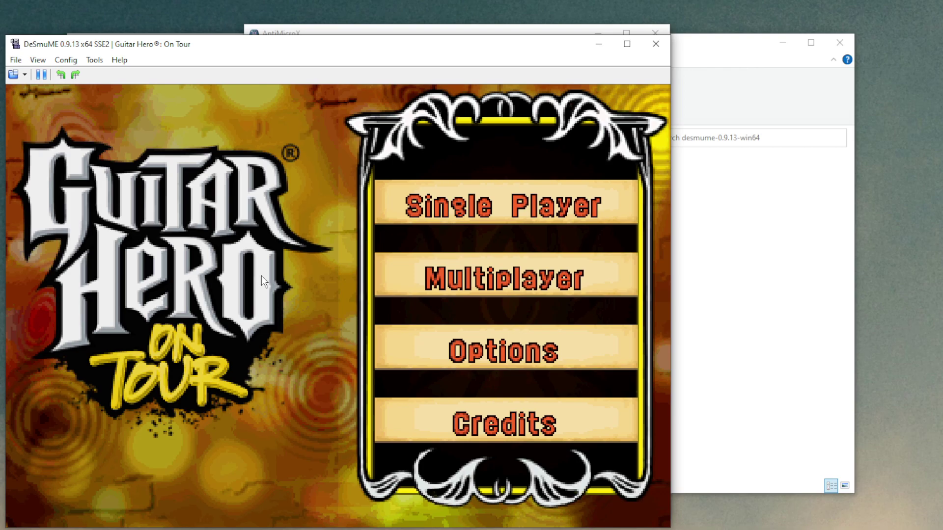
Start the full song Do What You Want from the single player modes, using Guitar on Expert difficulty
left_click(491, 199)
left_click(497, 366)
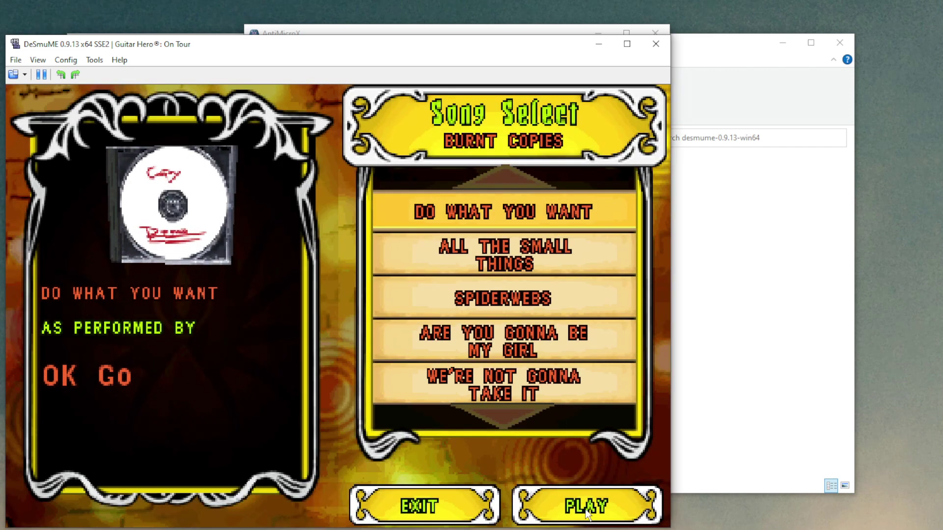
left_click(586, 511)
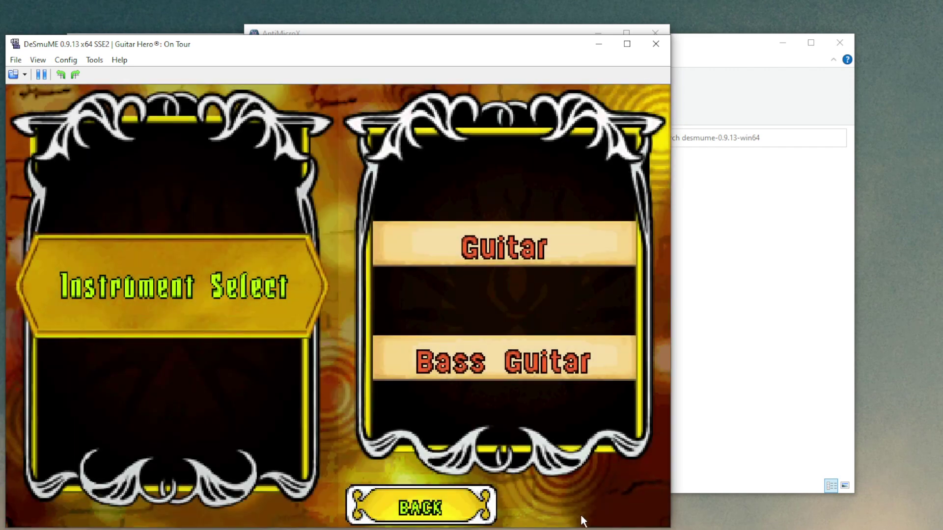
left_click(521, 249)
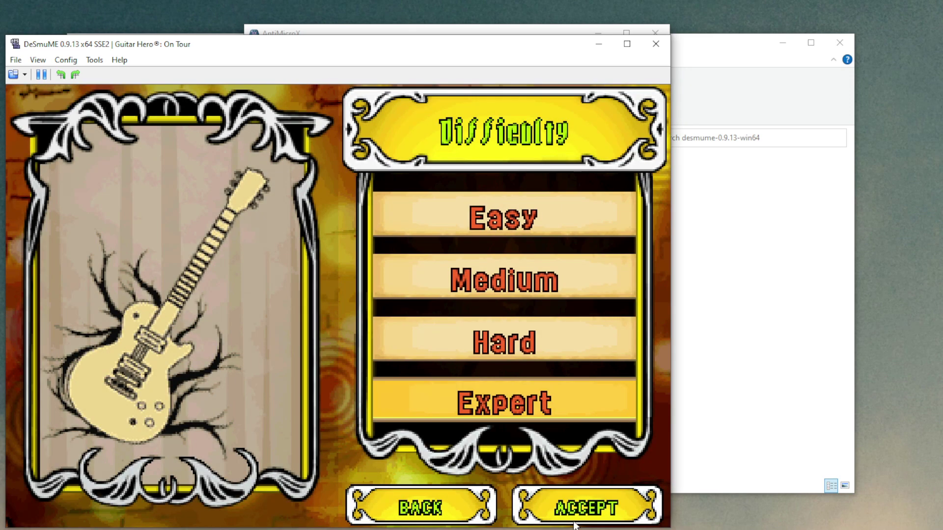
left_click(576, 522)
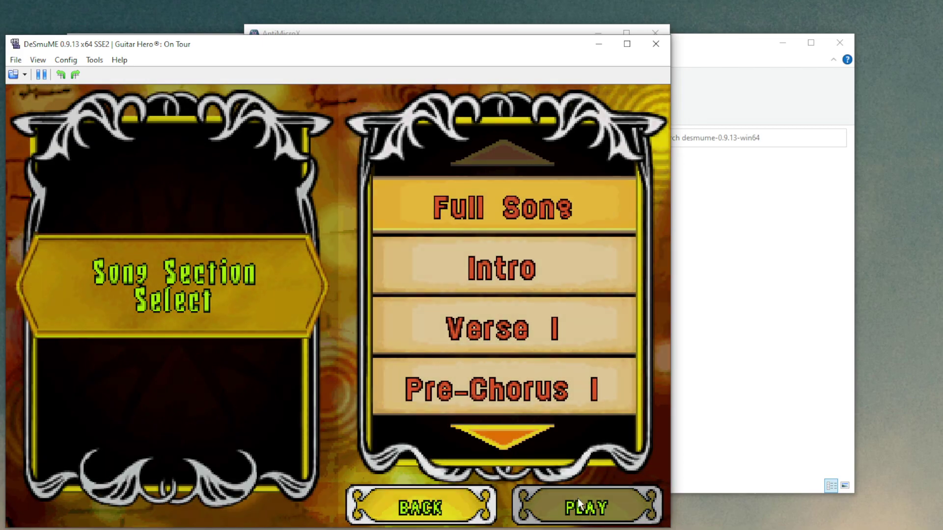
left_click(578, 499)
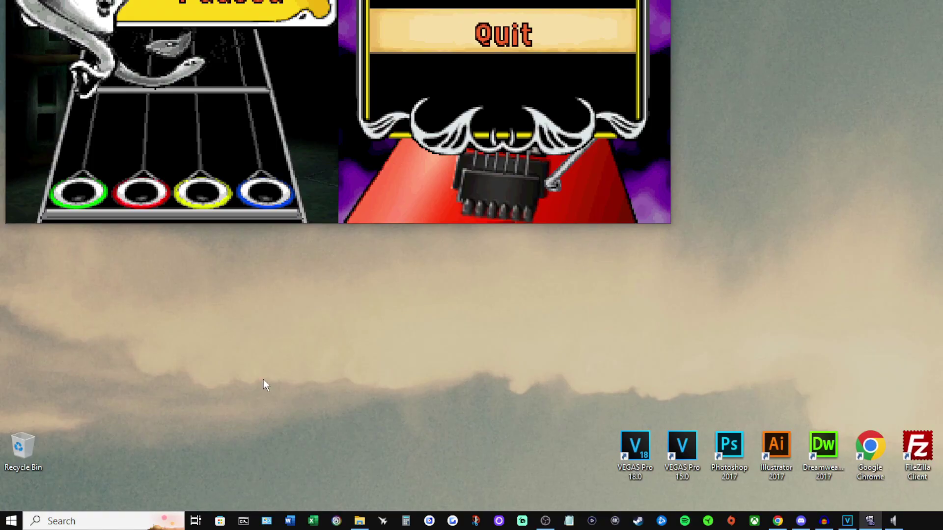
Find and launch AutoHotkey Window Spy and place it beside the emulator window
left_click(134, 513)
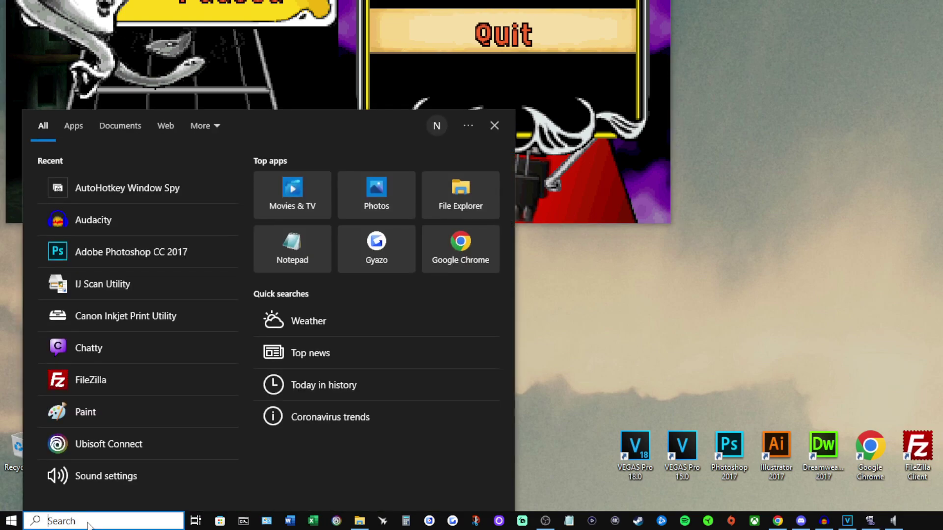
type("window spy")
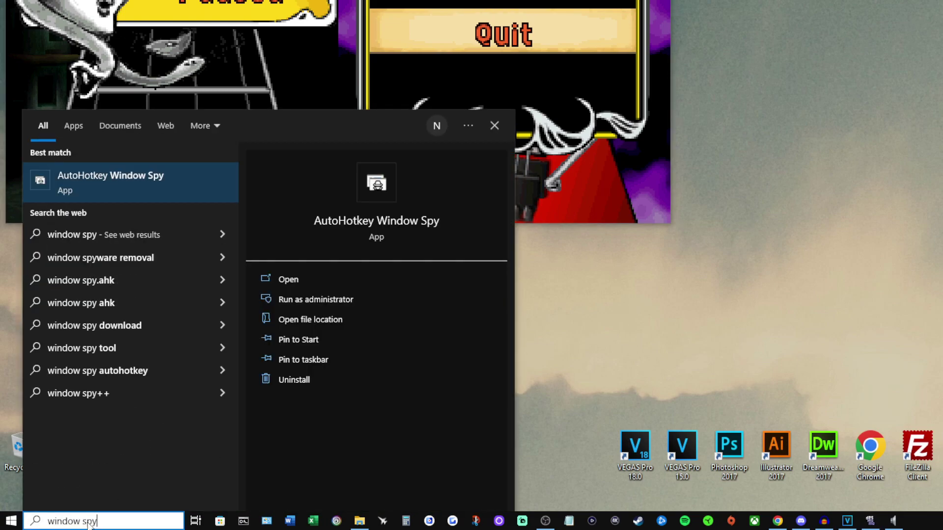
left_click(129, 195)
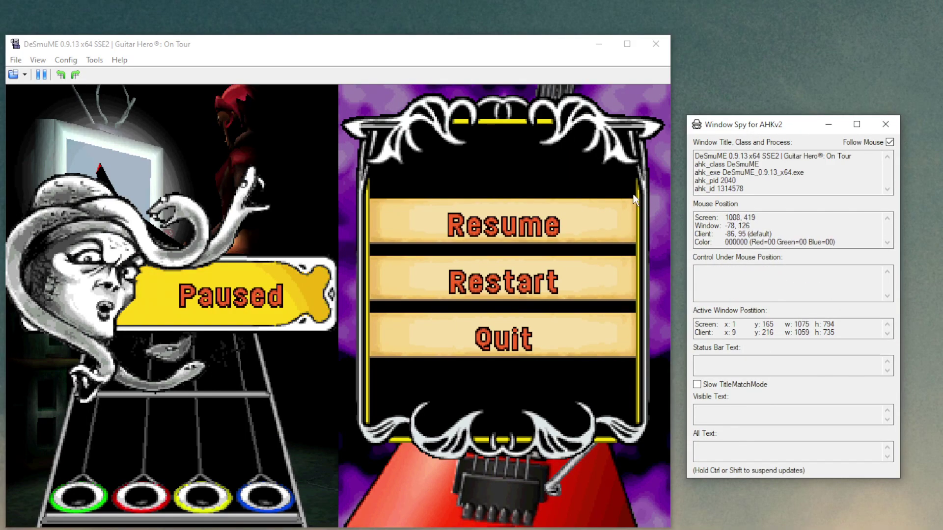
left_click(697, 103)
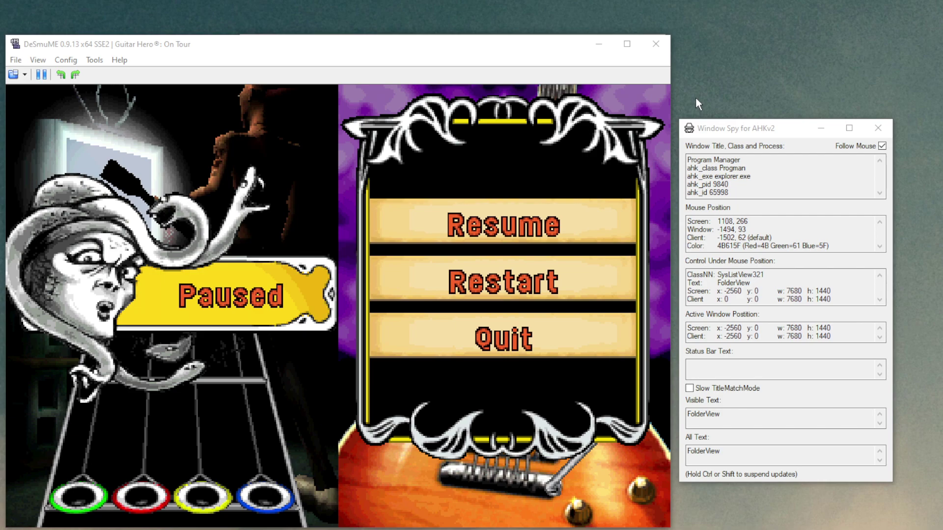
Suspend Window Spy's updates over the game's strumming screen and read the pointer's screen coordinates
key("ctrl")
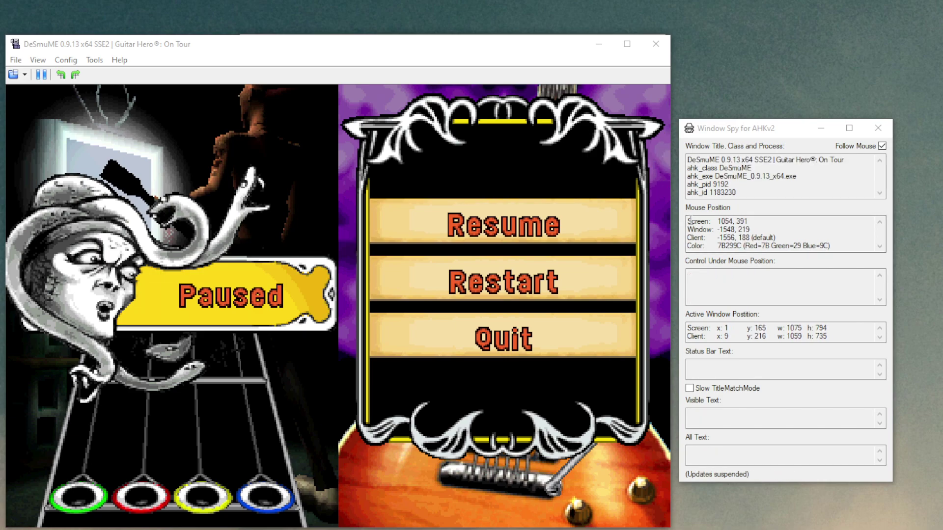
left_click_drag(689, 221, 749, 221)
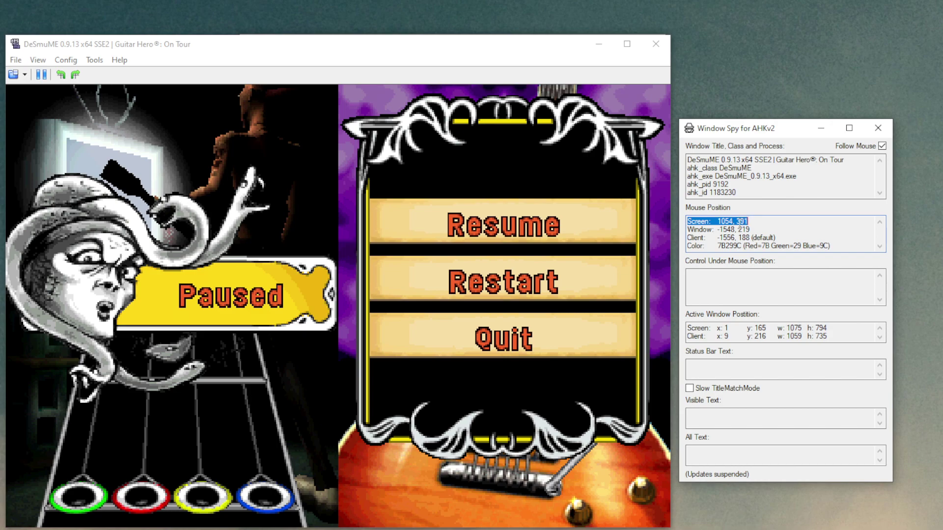
left_click(574, 172)
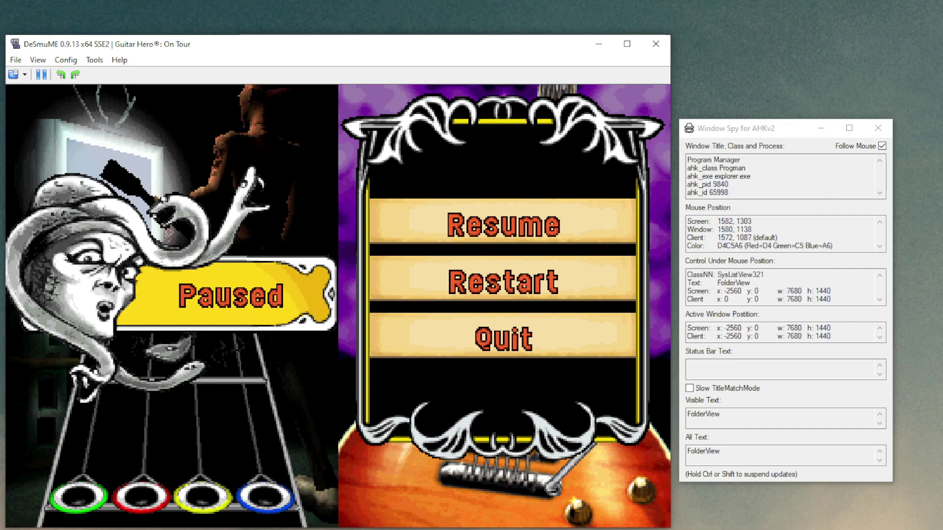
Switch to GH DS strum script.ahk in SciTE4AutoHotkey and set the posX >= threshold on line 31 to 900
key("alt+Tab")
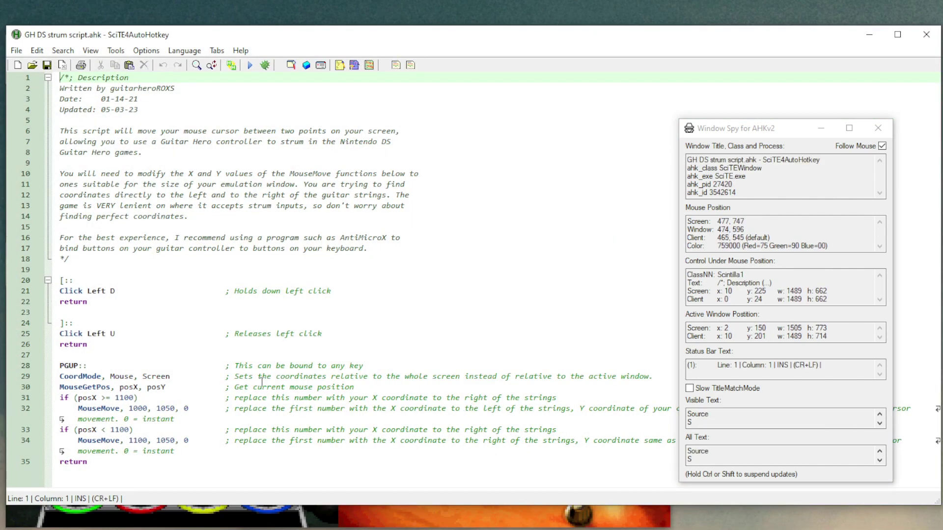
double_click(124, 396)
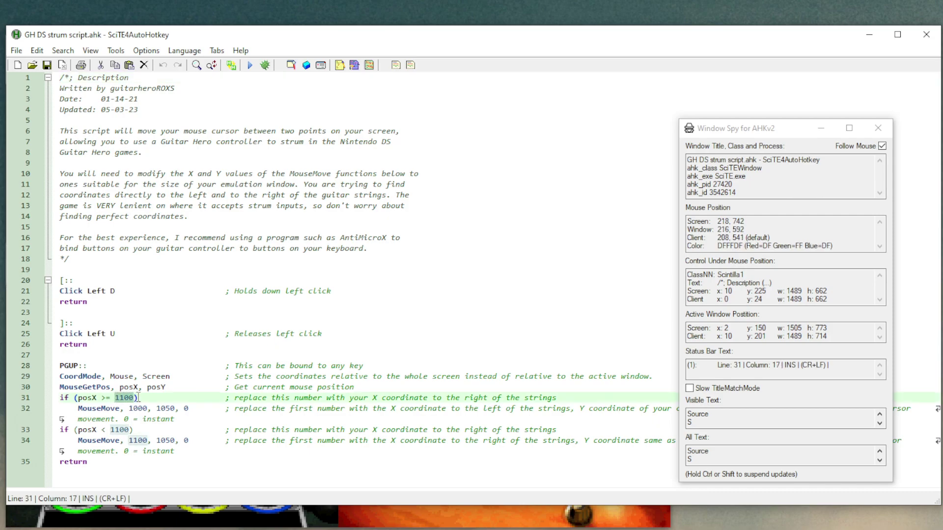
type("900")
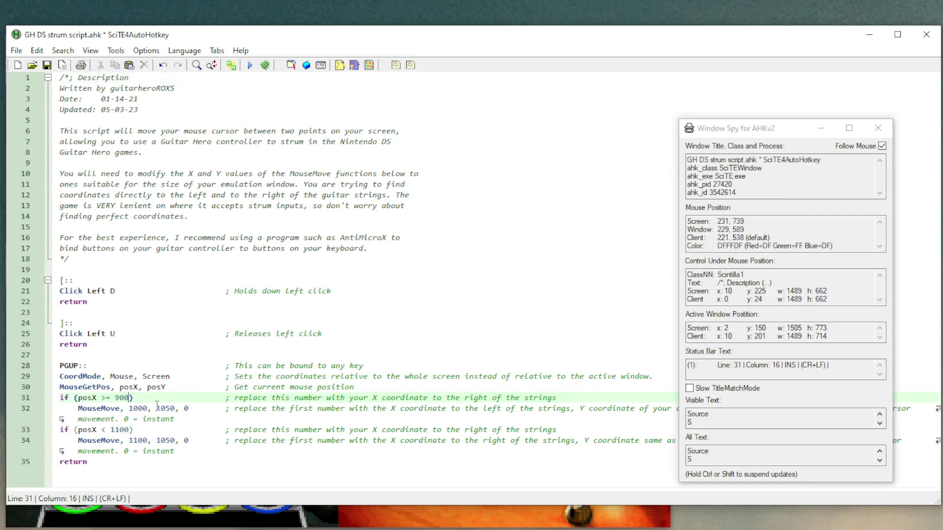
Set the posX < threshold on line 33 and the MouseMove X coordinate on line 34 to 900
double_click(114, 431)
type("900")
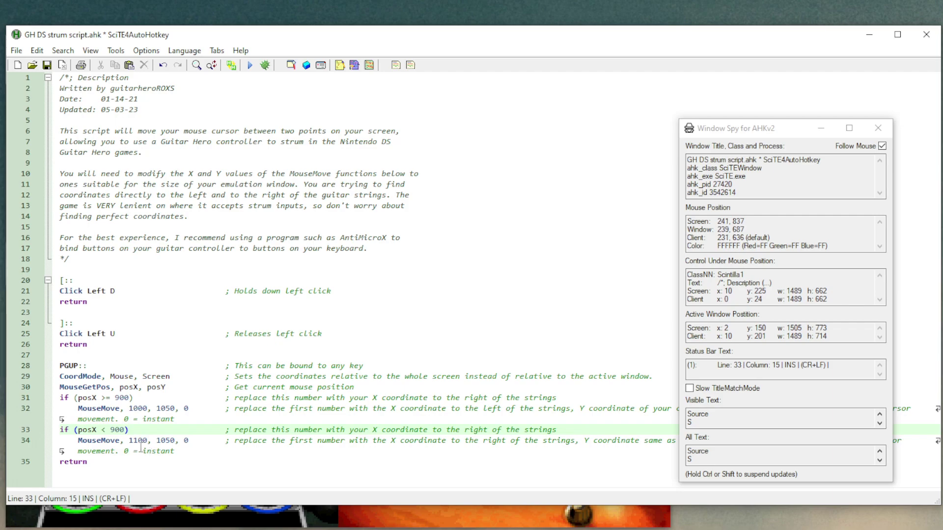
double_click(131, 441)
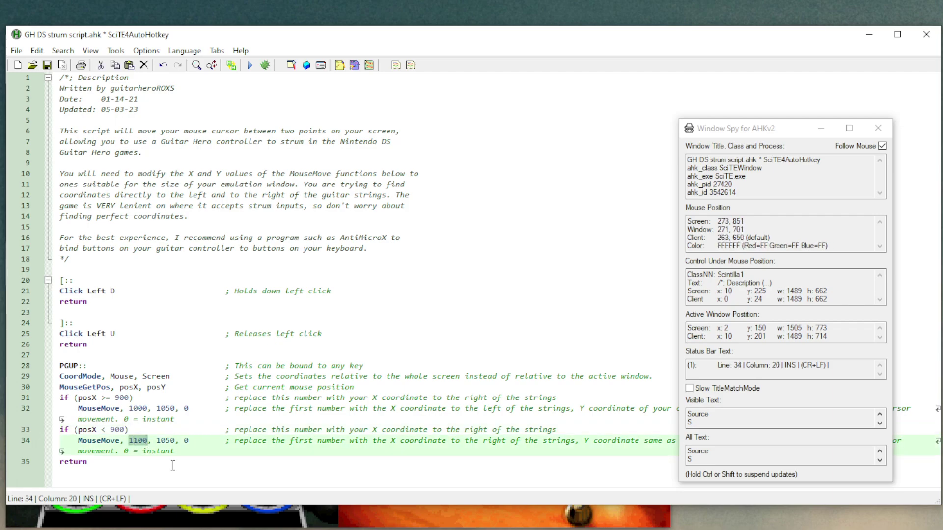
type("900")
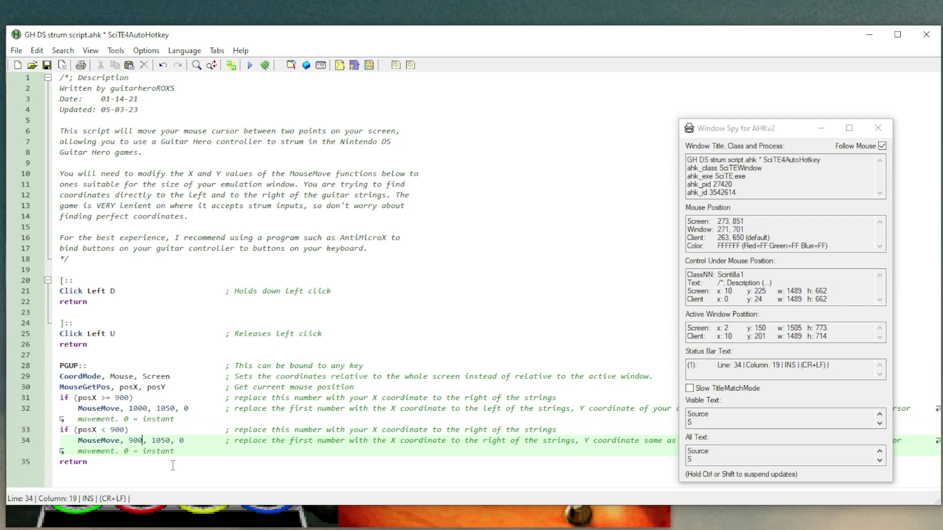
Check the area beside the guitar strings in DeSmuME and set the MouseMove X coordinate on line 32 of the script to 700
double_click(133, 409)
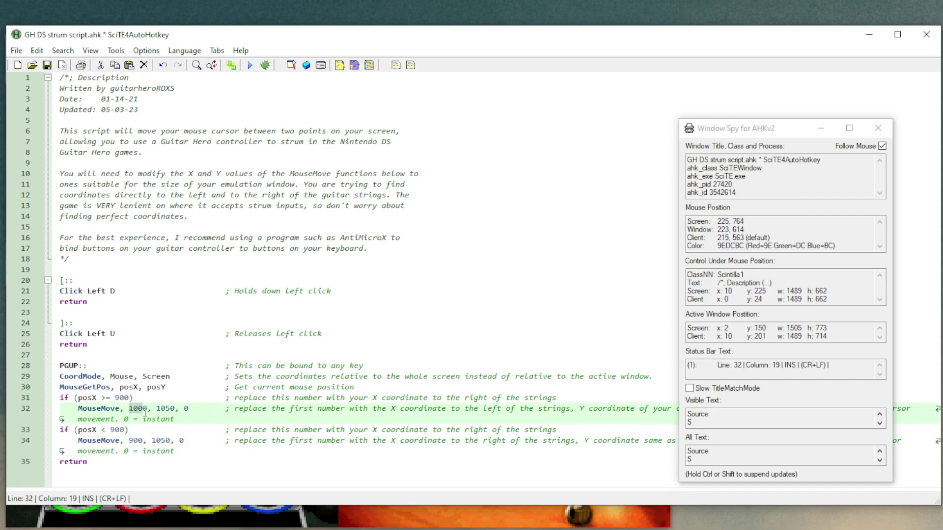
left_click(417, 513)
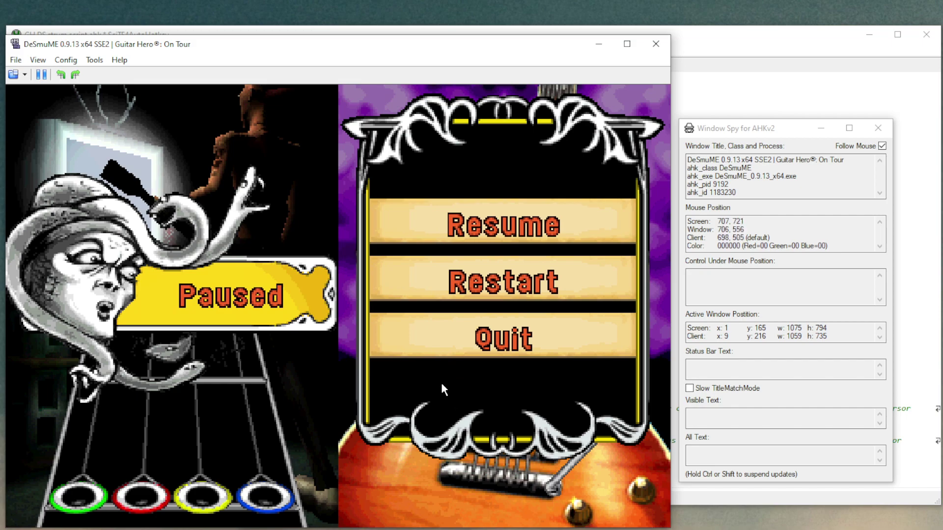
key("alt+Tab")
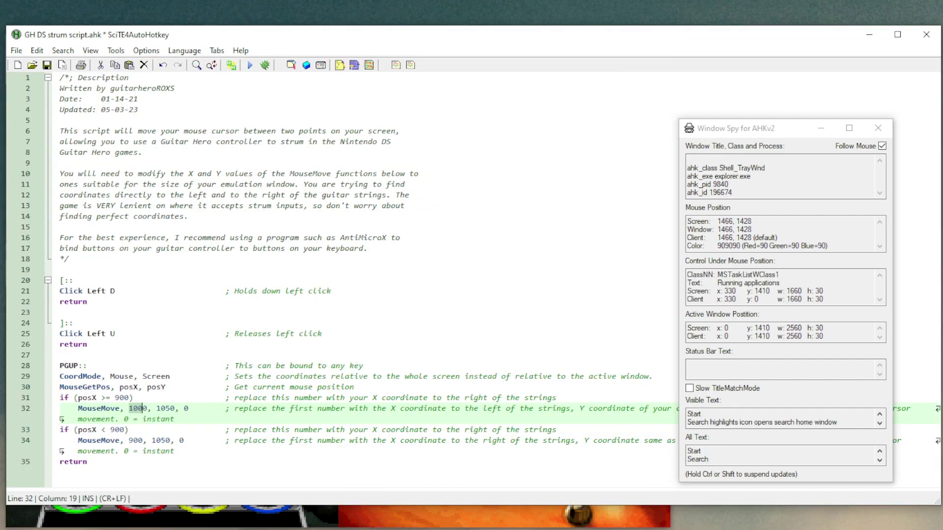
left_click(134, 409)
double_click(137, 409)
key("BackSpace")
type("700")
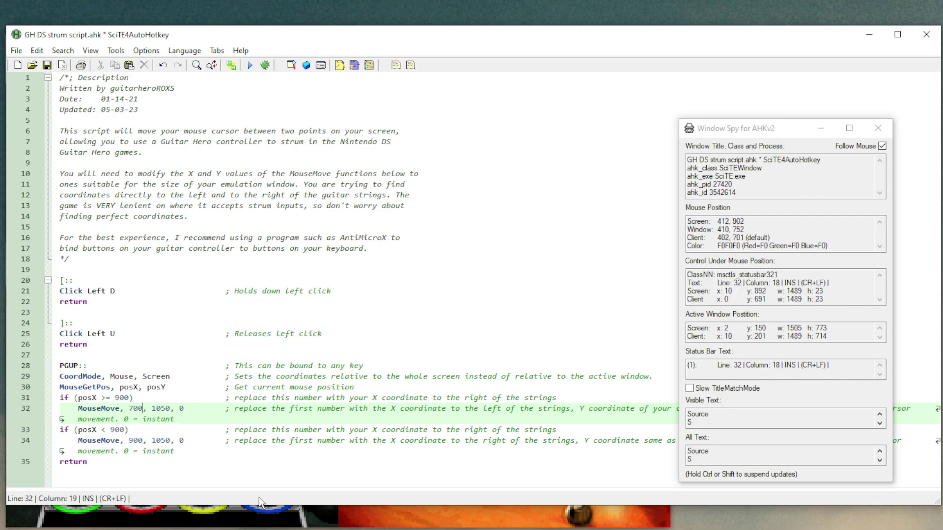
Set the MouseMove Y coordinate on lines 32 and 34 to 800
double_click(153, 409)
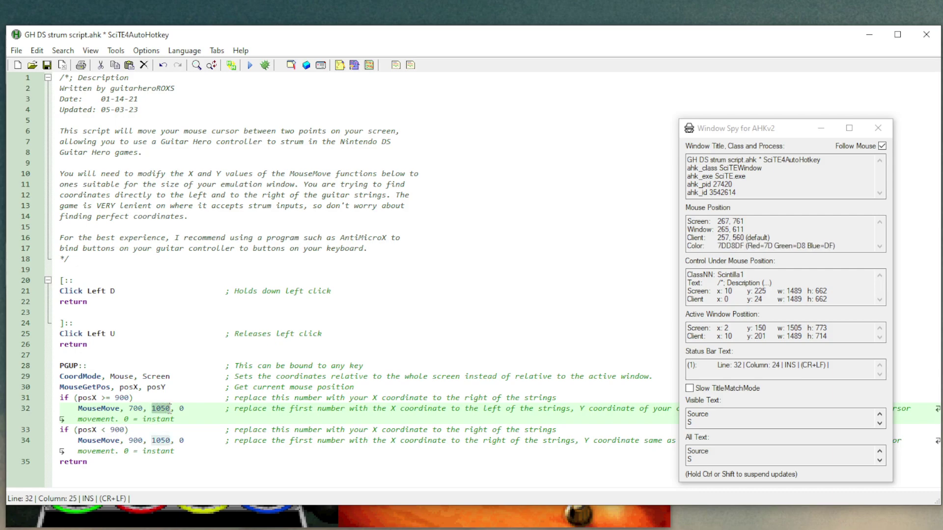
type("800")
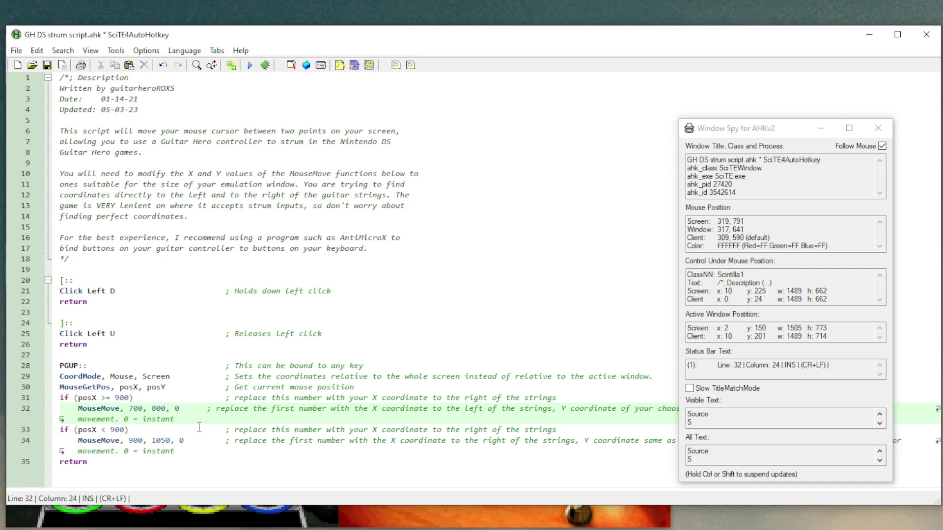
double_click(164, 441)
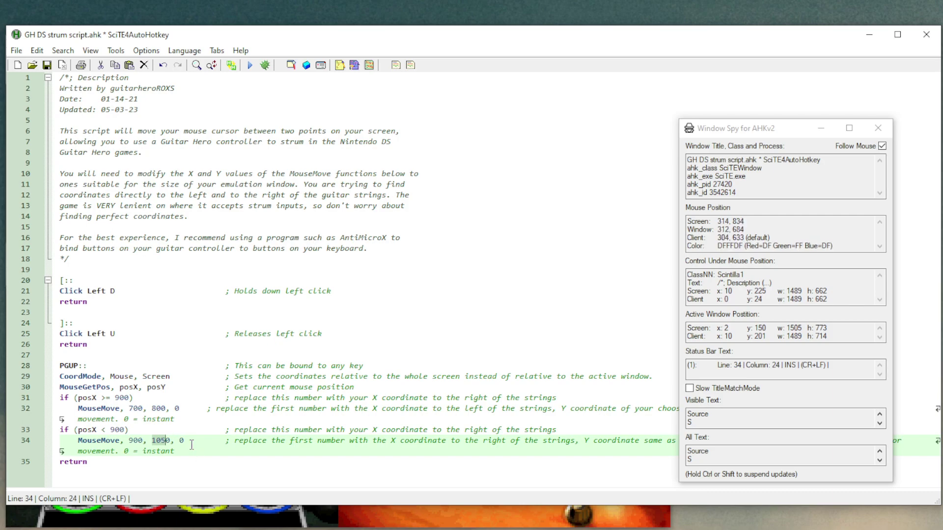
type("800")
Save the strum script and run it, replacing the instance that is already running
left_click(48, 66)
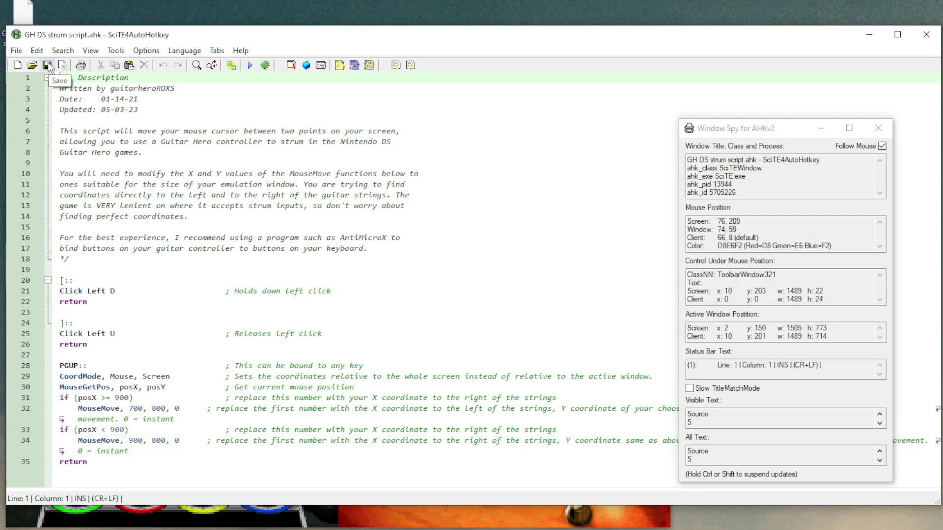
left_click(250, 66)
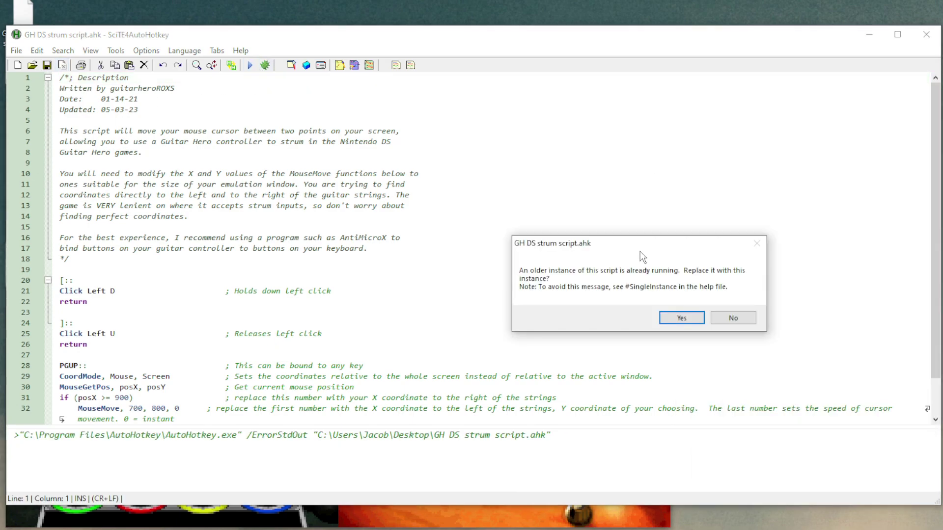
left_click(682, 318)
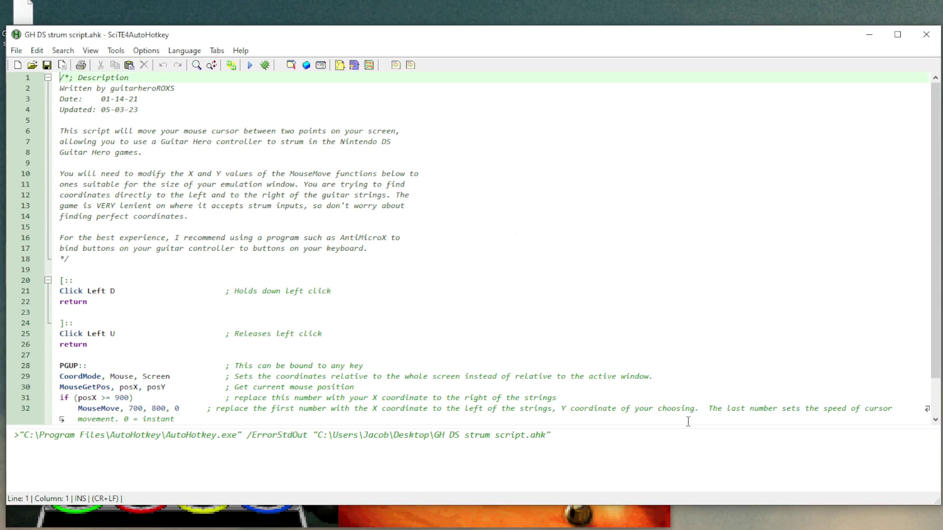
Switch to DeSmuME, restart the paused song, and test strumming before pausing again
left_click(621, 513)
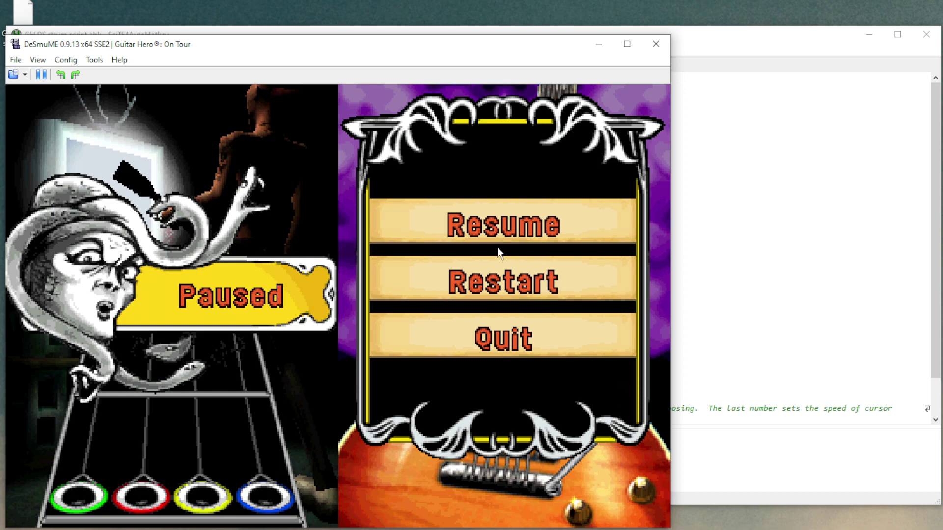
left_click(505, 285)
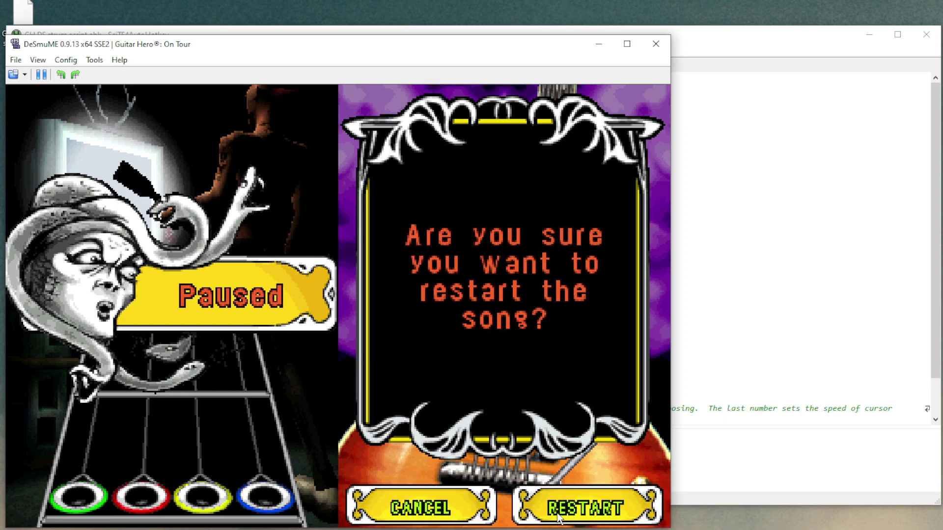
key("z")
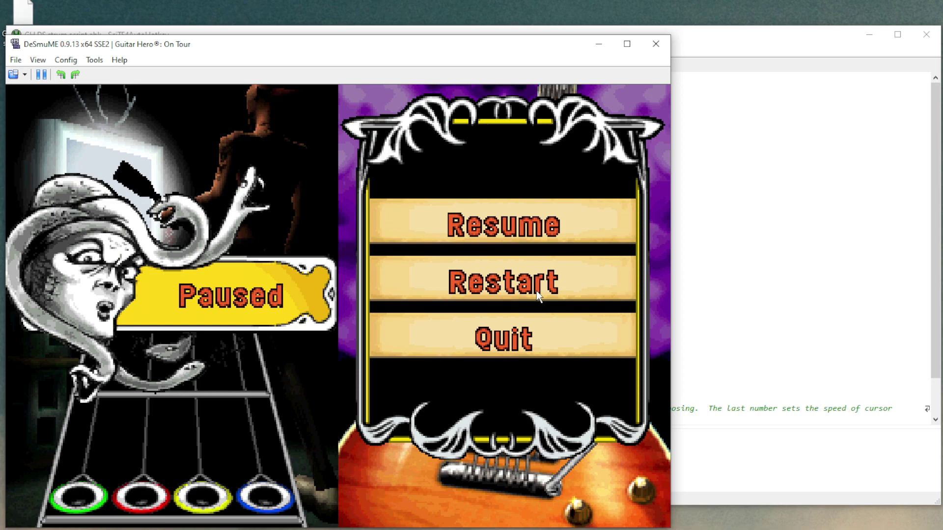
left_click(508, 287)
left_click(580, 520)
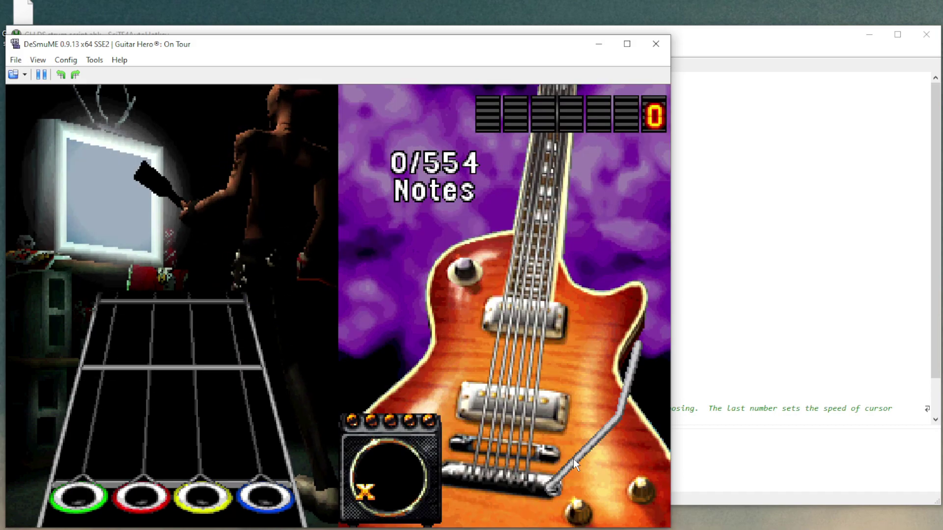
mouse_move(574, 459)
left_mouse_down()
mouse_move(565, 433)
mouse_move(440, 433)
mouse_move(564, 433)
mouse_move(440, 433)
mouse_move(565, 433)
mouse_move(440, 433)
mouse_move(565, 434)
mouse_move(441, 434)
mouse_move(565, 433)
mouse_move(440, 433)
mouse_move(565, 433)
mouse_move(440, 433)
mouse_move(564, 434)
mouse_move(440, 433)
mouse_move(501, 432)
left_mouse_up()
key("Return")
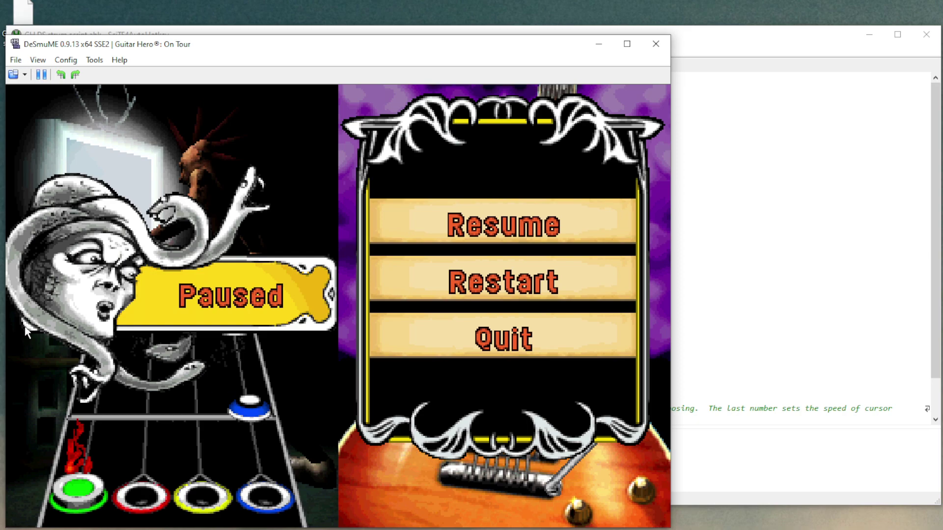
Set the buffer size in DeSmuME's sound settings to 3000
left_click(65, 59)
left_click(102, 113)
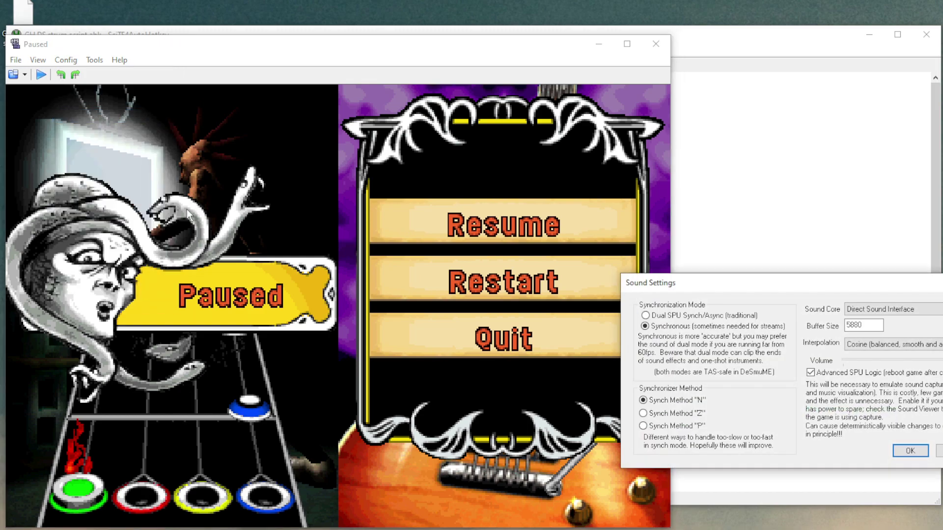
left_click_drag(732, 291, 350, 223)
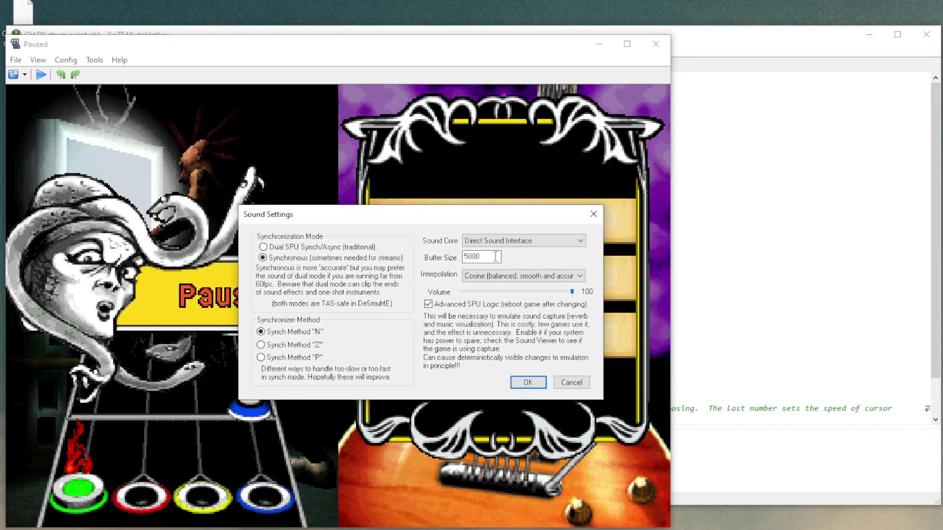
double_click(495, 256)
type("3000")
left_click_drag(493, 256, 464, 254)
left_click(481, 257)
left_click(526, 384)
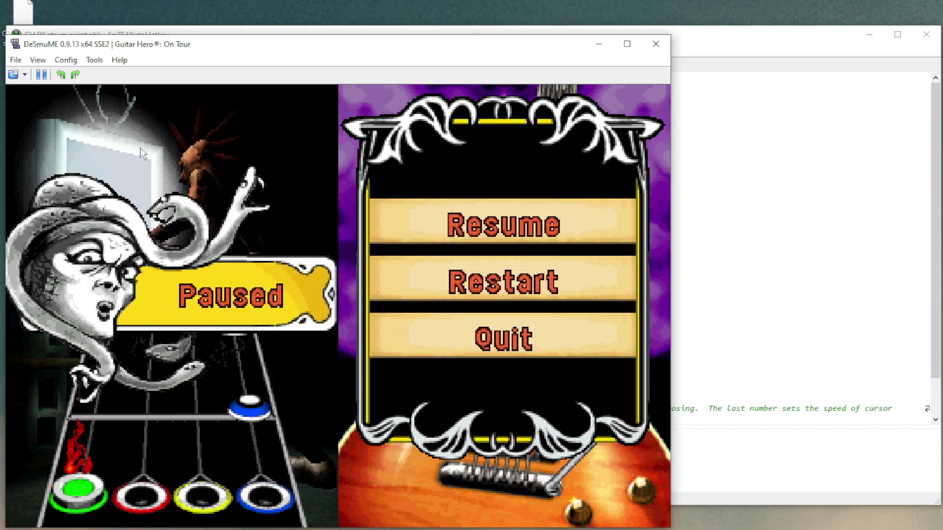
Configure the 3D settings with a GPU scaling factor of 2, 4x texture scaling and 16x multisample antialiasing
left_click(68, 59)
left_click(88, 101)
left_click_drag(157, 78, 382, 143)
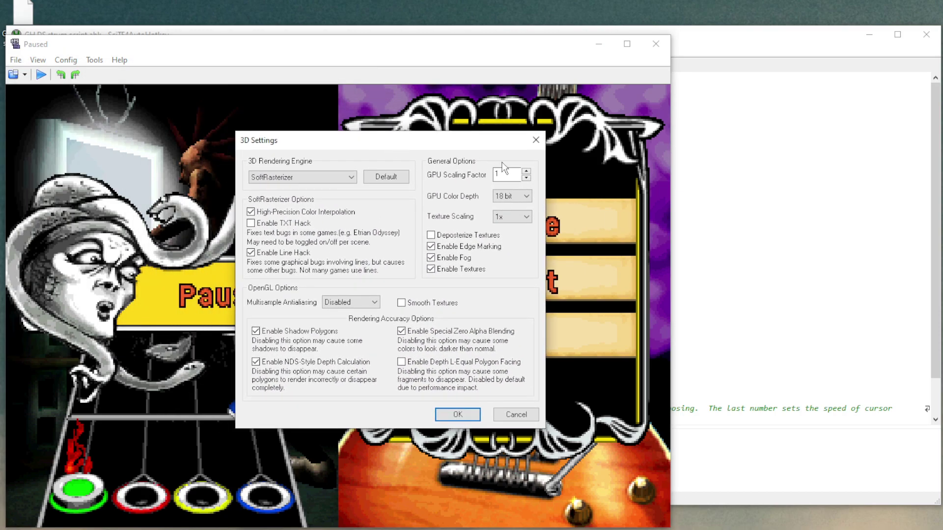
left_click(526, 178)
left_click(513, 218)
left_click(503, 245)
left_click(370, 302)
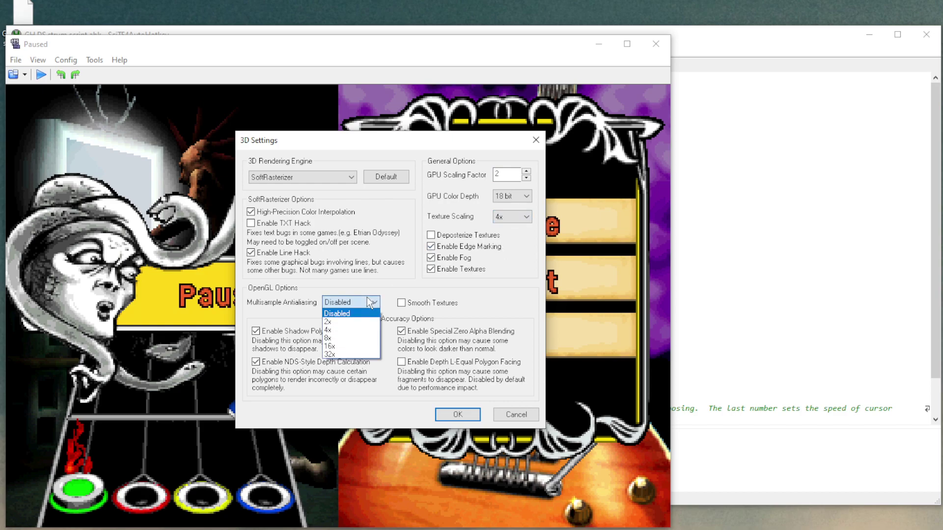
left_click(336, 355)
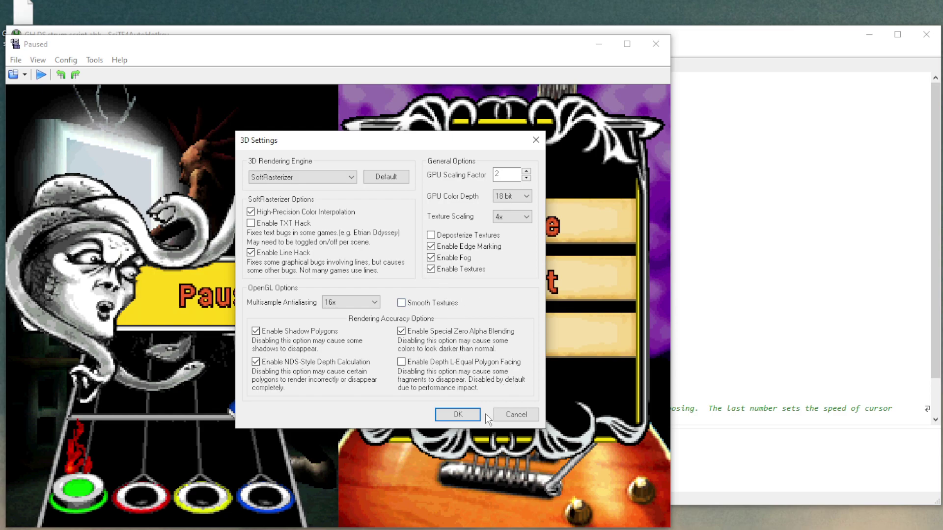
left_click(466, 412)
Load the saved game state from slot 1 to play the song from its start
key("F1")
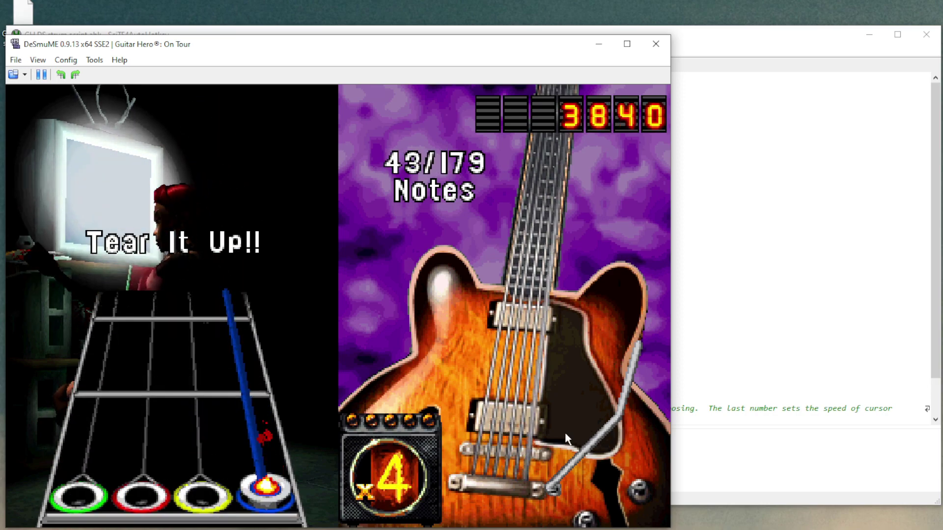
key("F1")
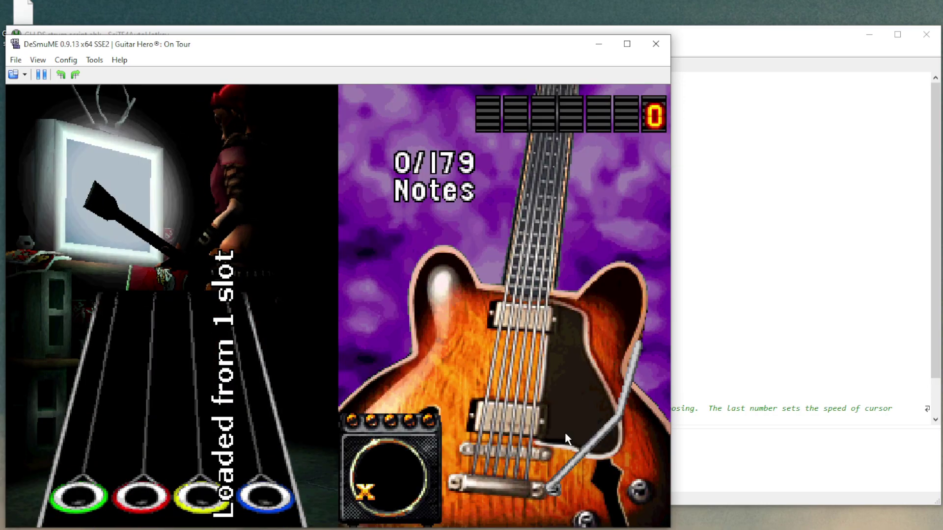